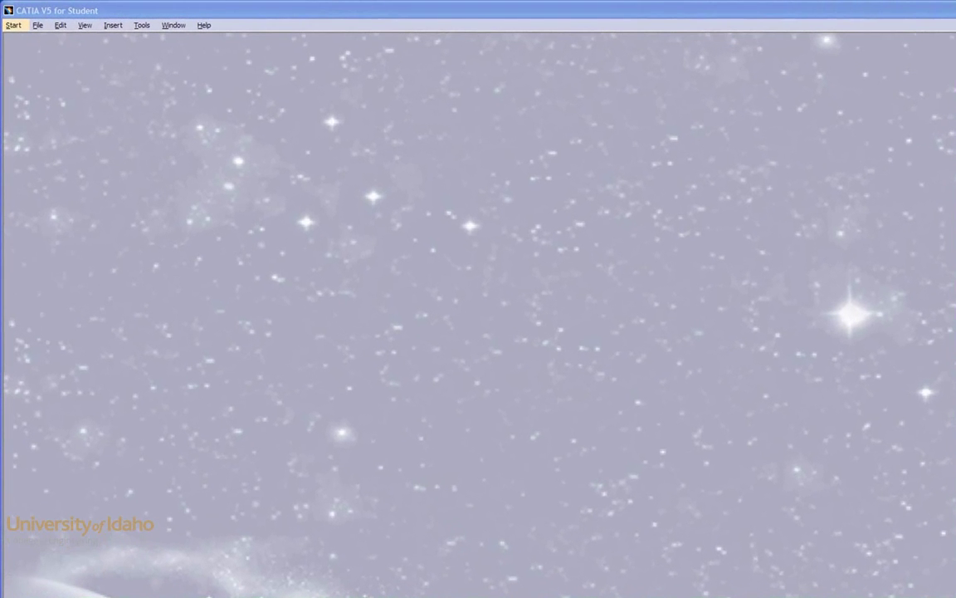
- Create a new part in the Part Design workbench with the default name Part1 and hybrid design enabled
click(13, 27)
mouse_move(50, 53)
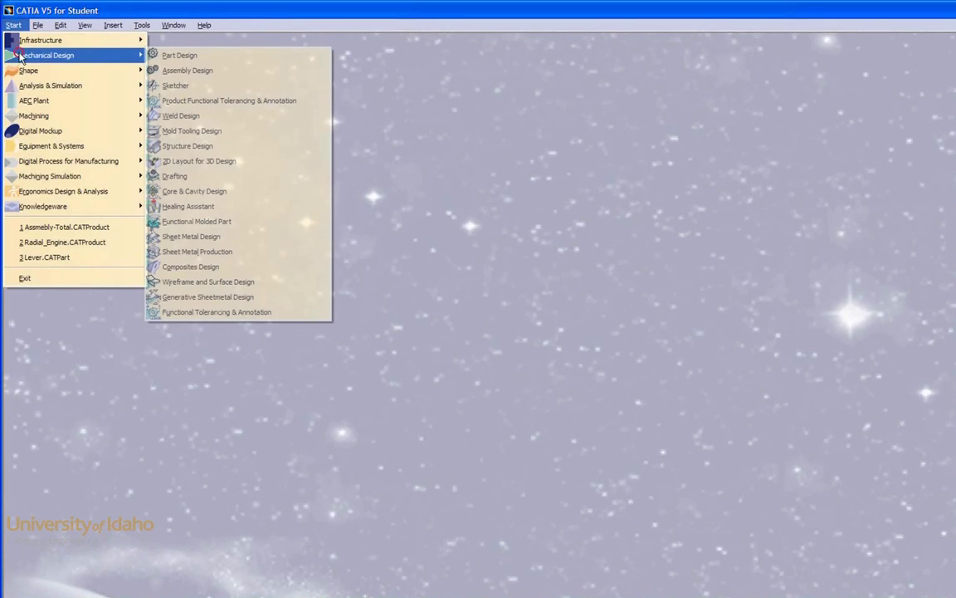
click(158, 54)
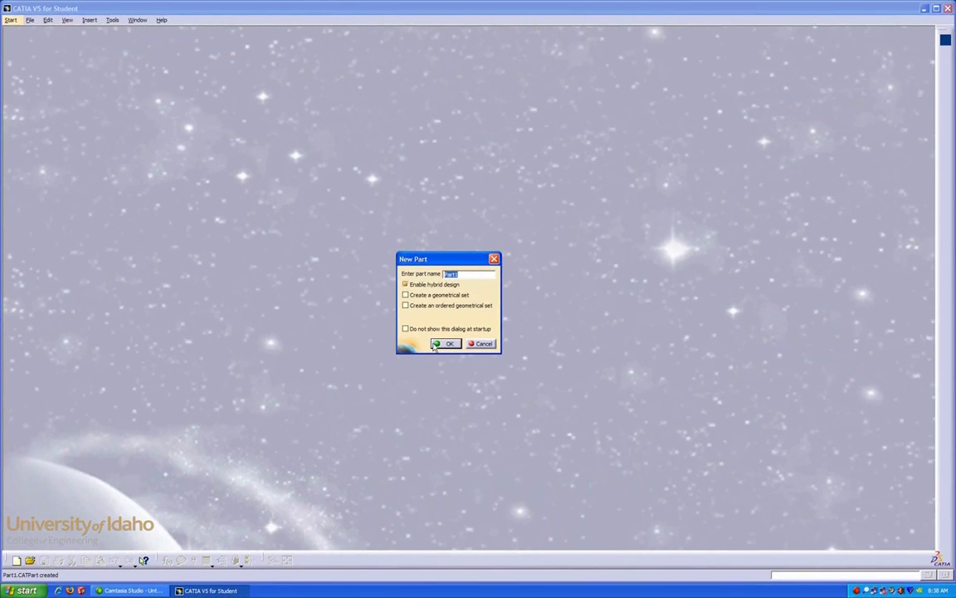
click(442, 343)
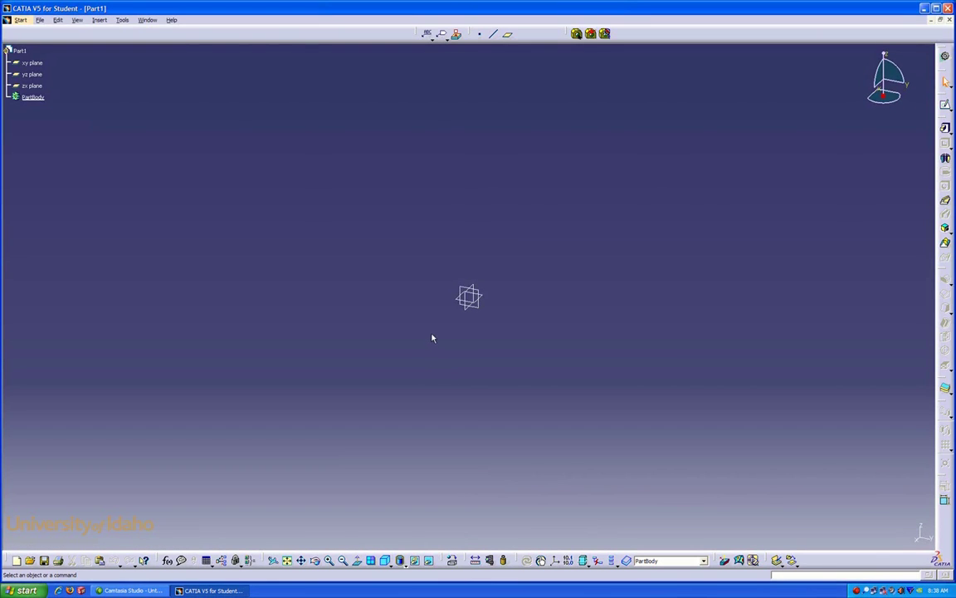
- Define a reference plane of type Offset from plane, 2 in above the xy plane
click(463, 298)
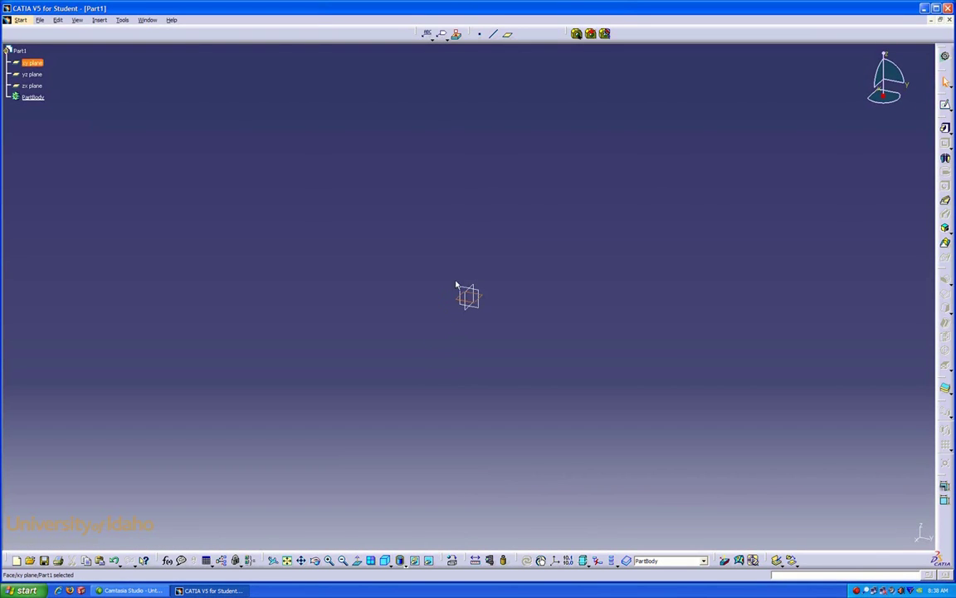
click(509, 38)
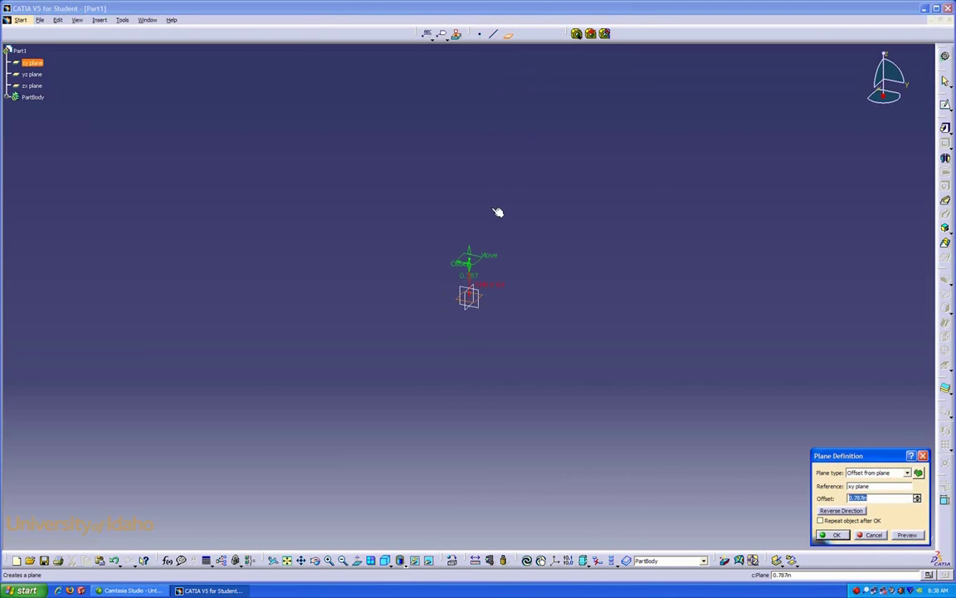
middle_drag(460, 357, 458, 300)
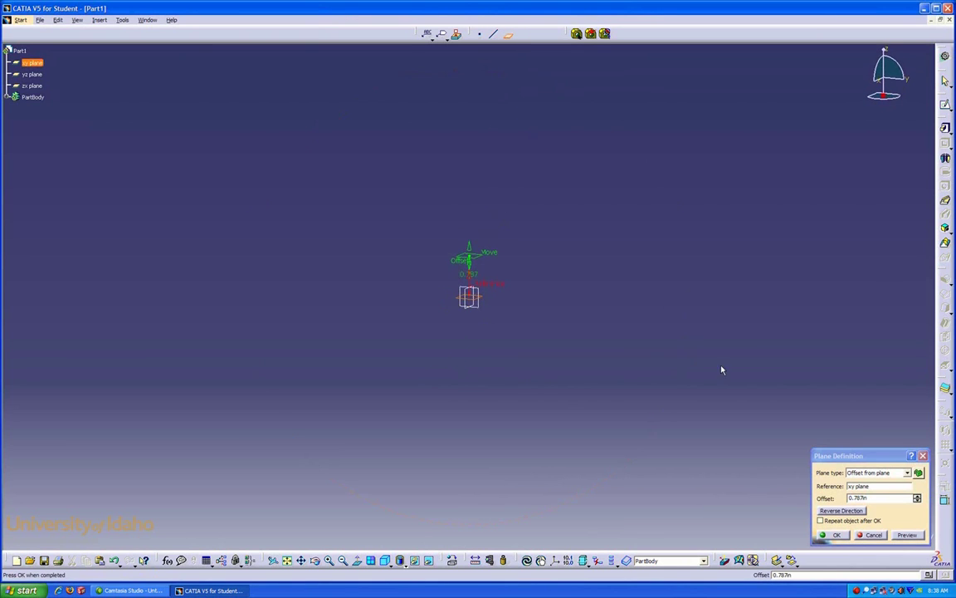
click(907, 472)
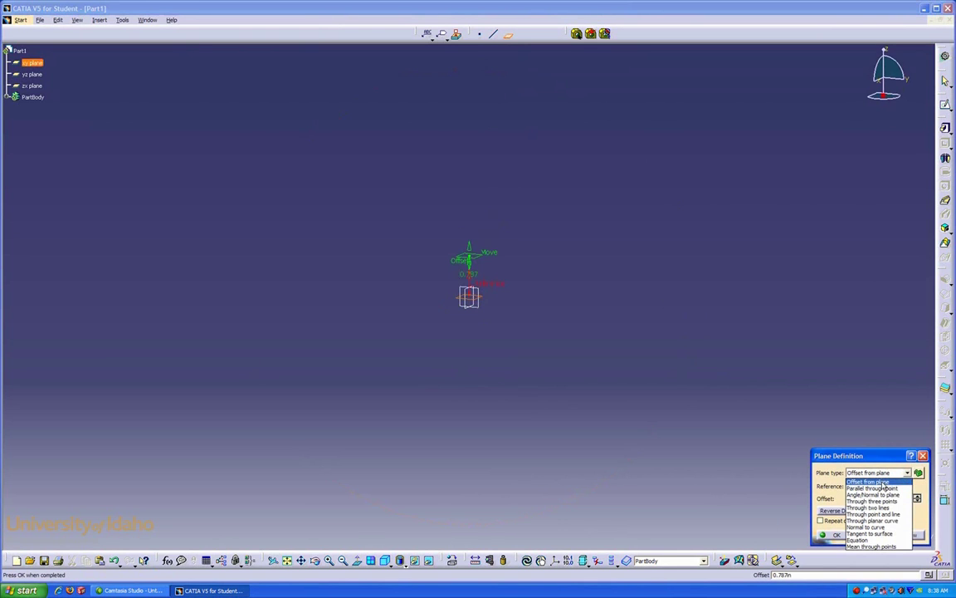
click(883, 483)
double_click(869, 497)
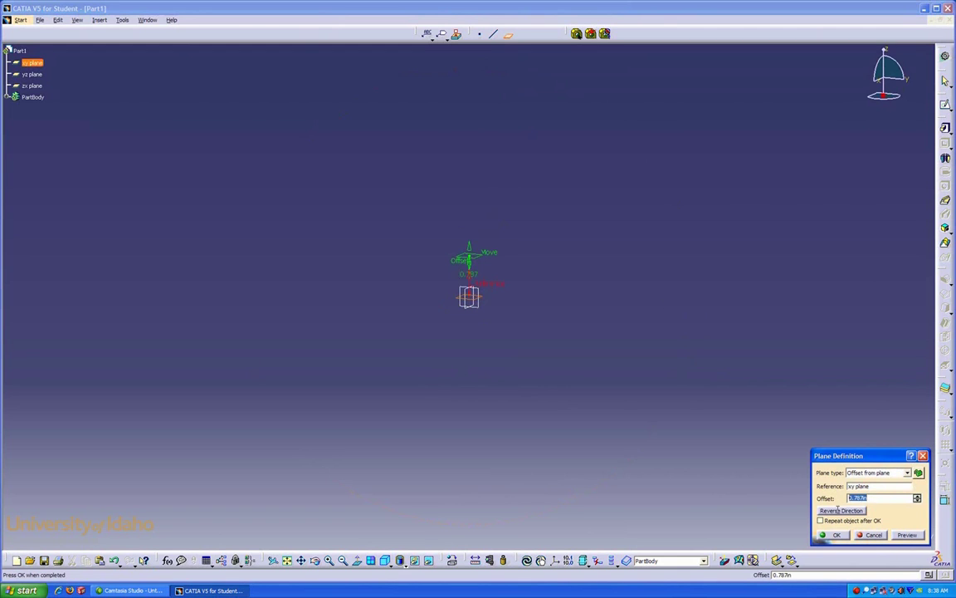
text(2)
- Create the offset plane with object repetition enabled, adding one further instance at the same spacing
click(820, 521)
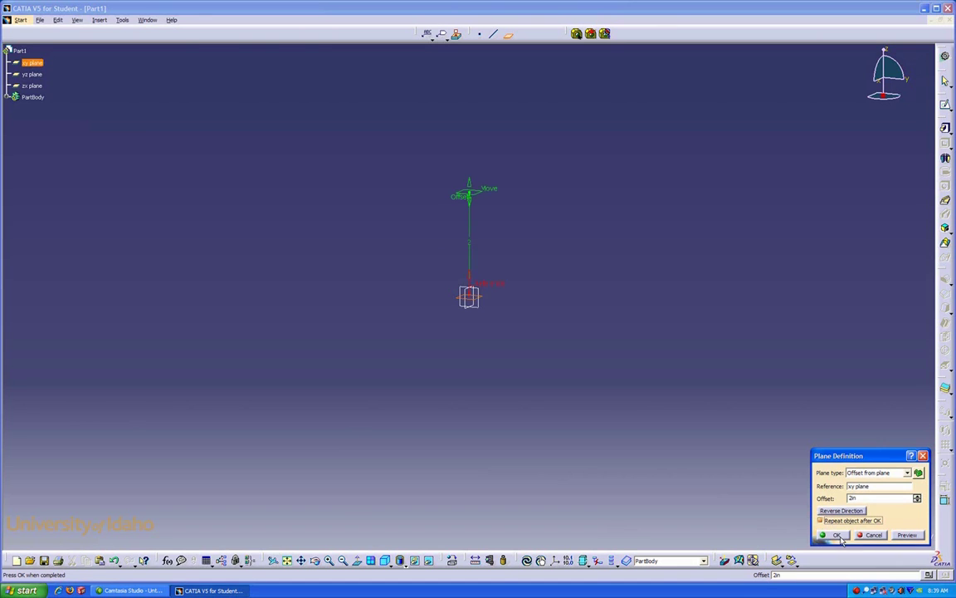
click(836, 535)
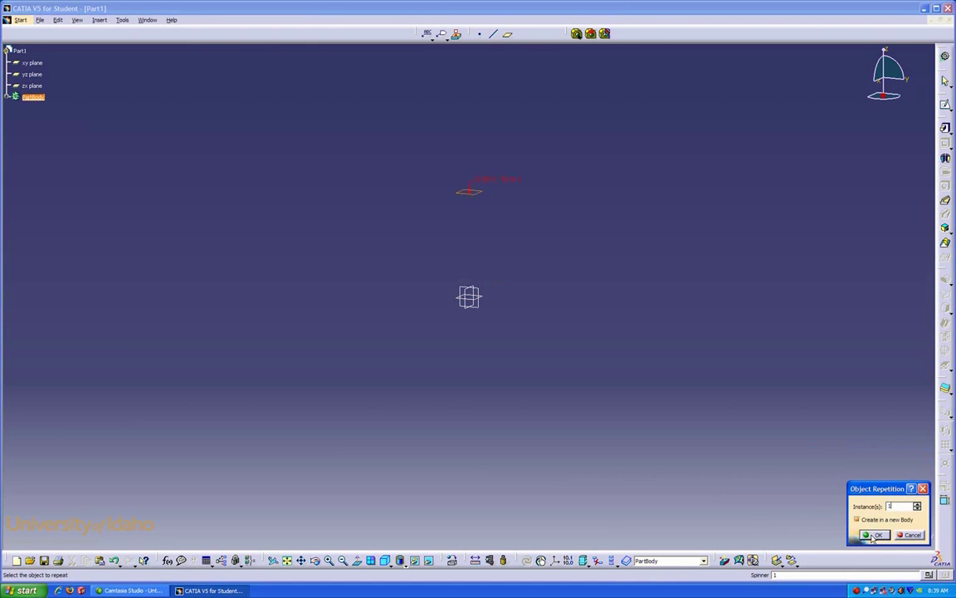
click(873, 536)
- Sketch a circle about 4.44 in in diameter on the xy plane, centred on the origin
middle_drag(591, 347, 587, 420)
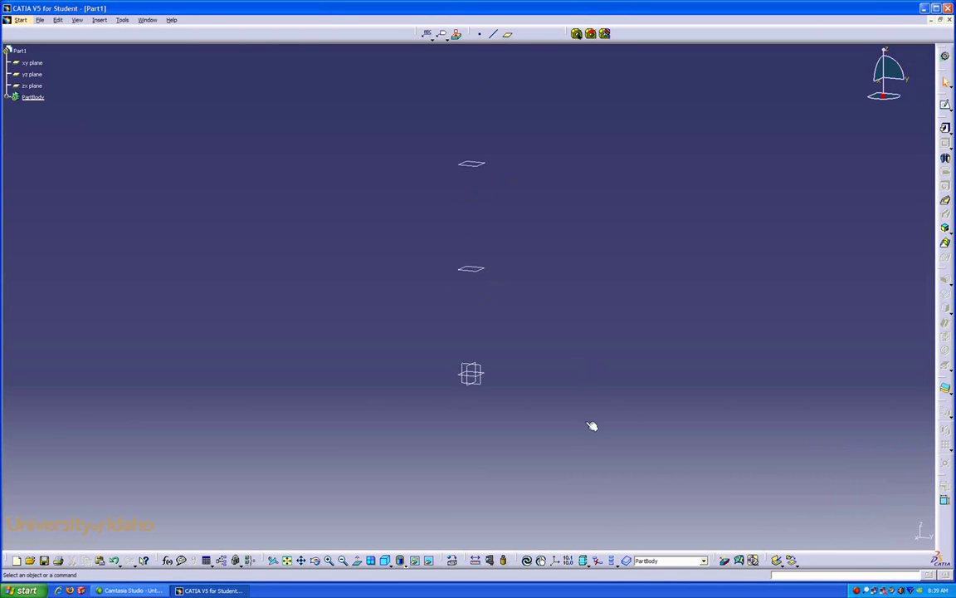
middle_drag(448, 386, 496, 405)
click(490, 368)
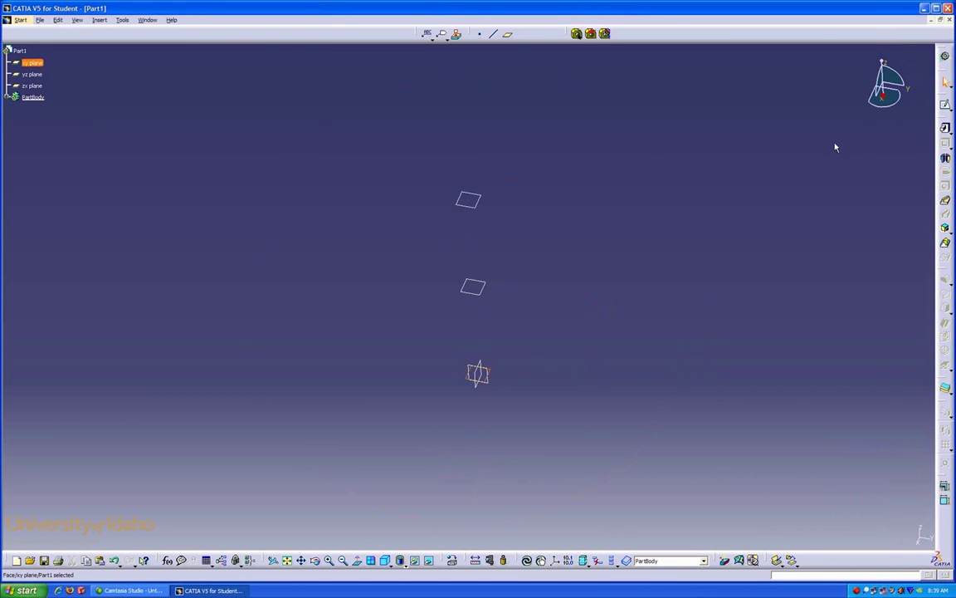
click(945, 104)
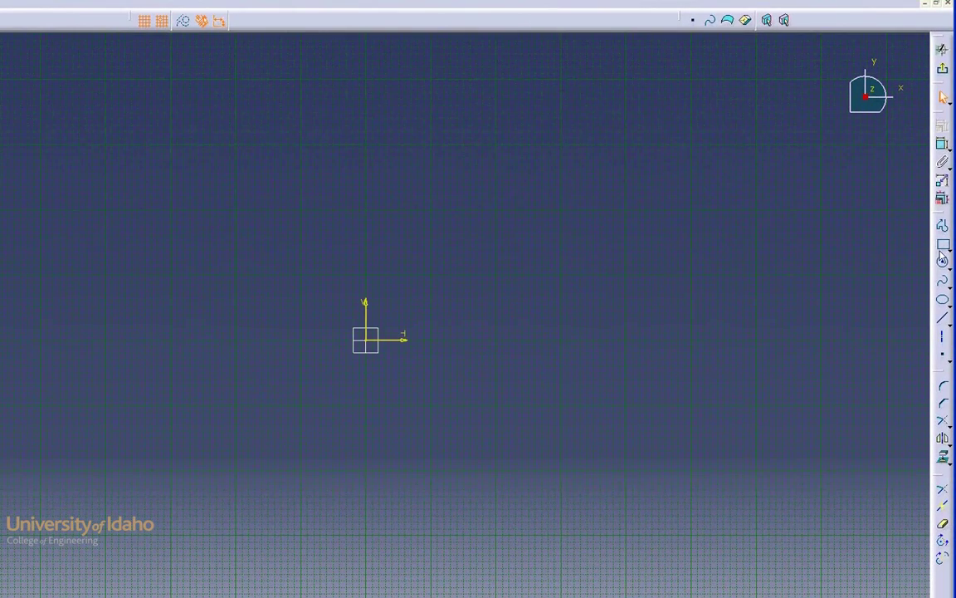
click(945, 226)
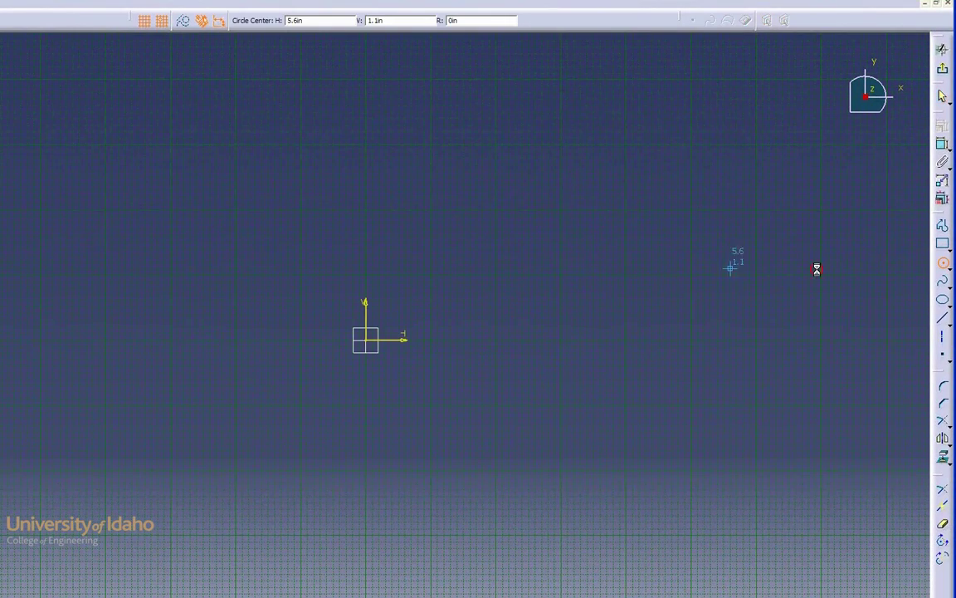
click(365, 340)
click(488, 254)
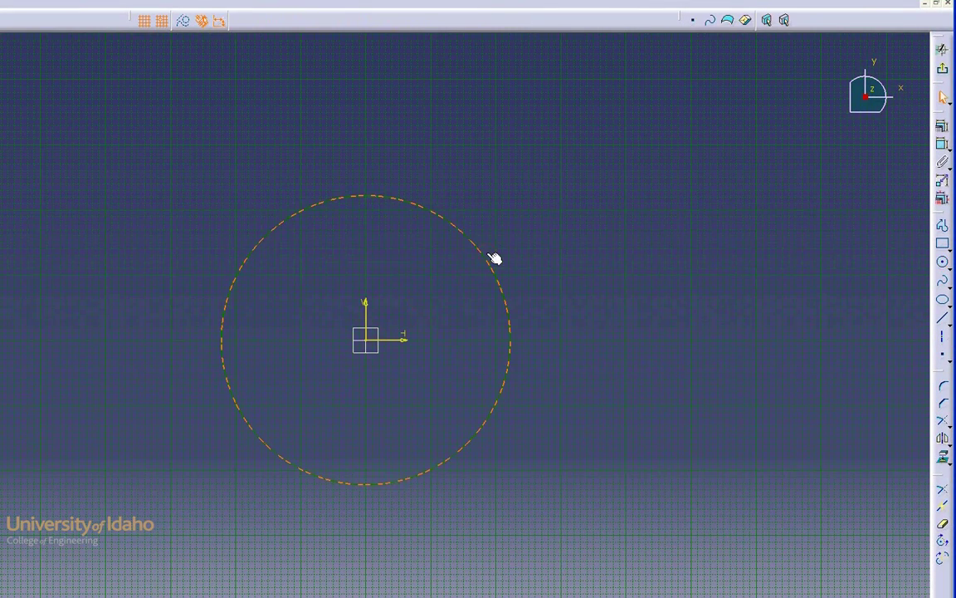
- Dimension the circle on the xy plane to a 3 in diameter and exit the sketch
click(943, 144)
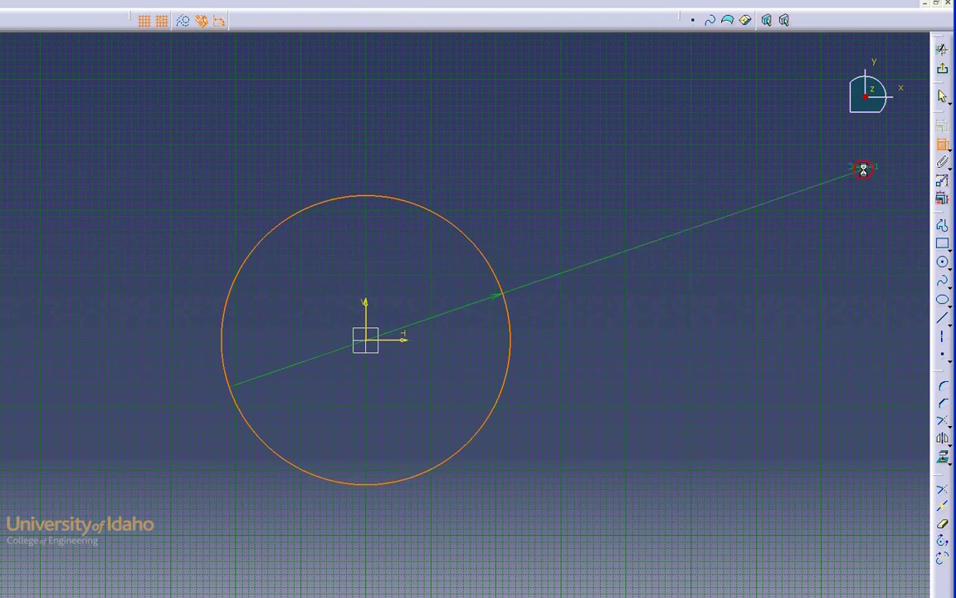
click(577, 275)
double_click(573, 274)
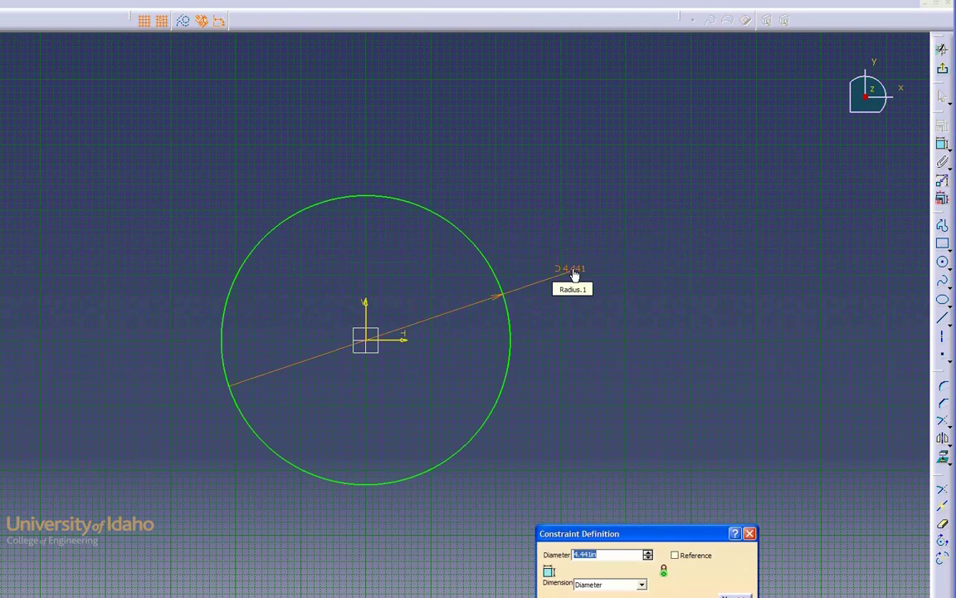
text(3)
key(Return)
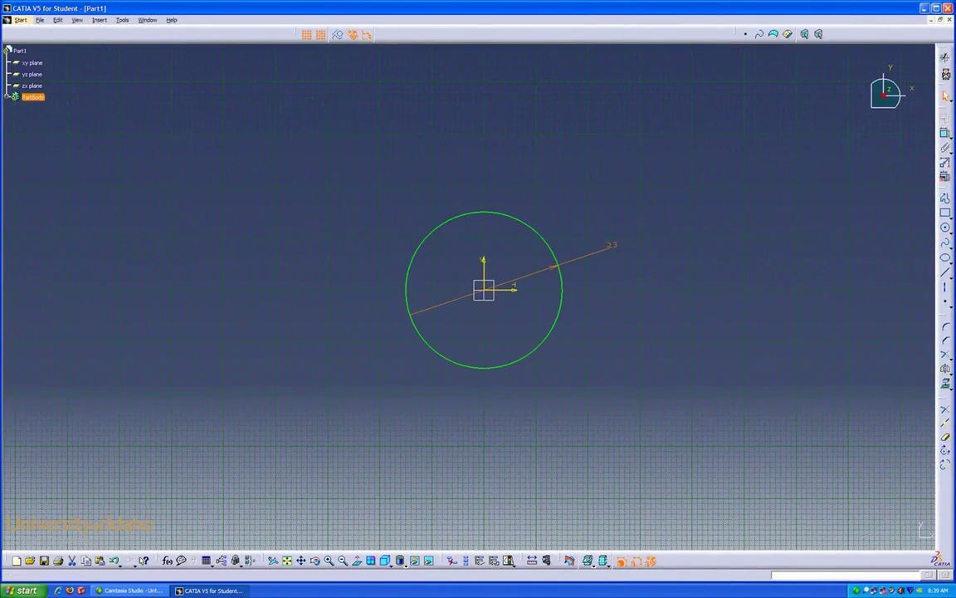
click(942, 50)
- Sketch a circle centred on the origin on the middle plane, slightly larger than the bottom circle
click(467, 230)
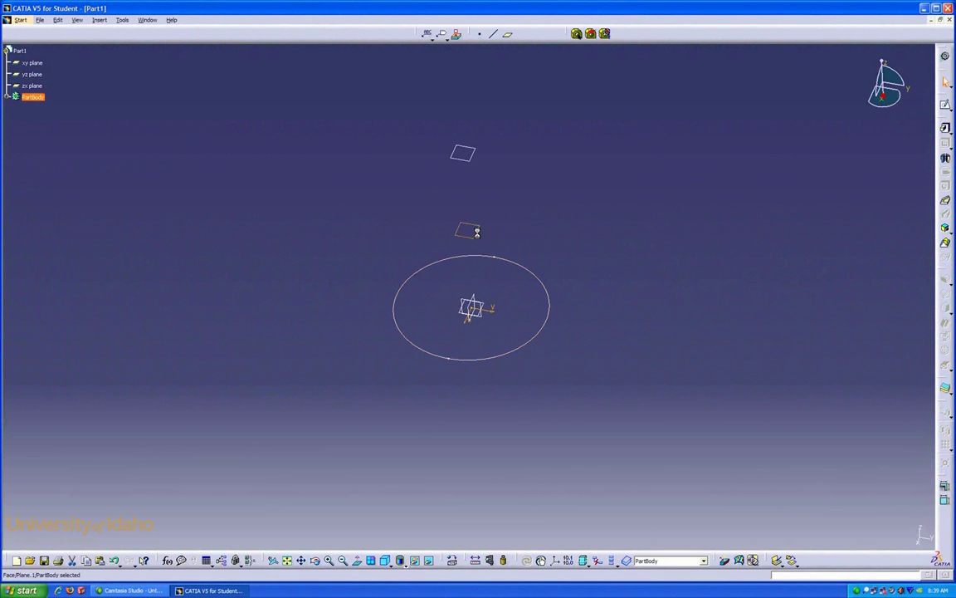
click(945, 103)
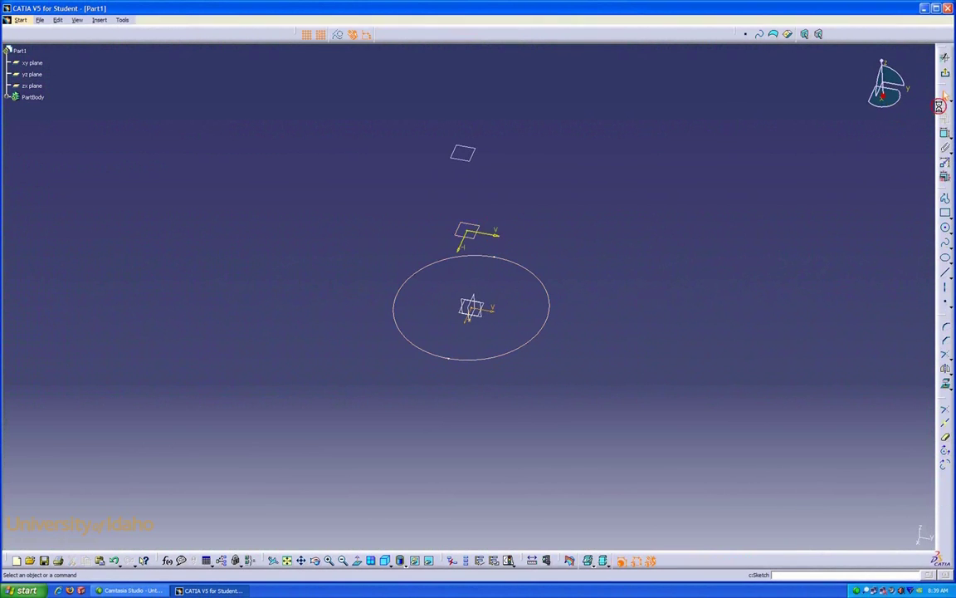
click(946, 228)
click(359, 333)
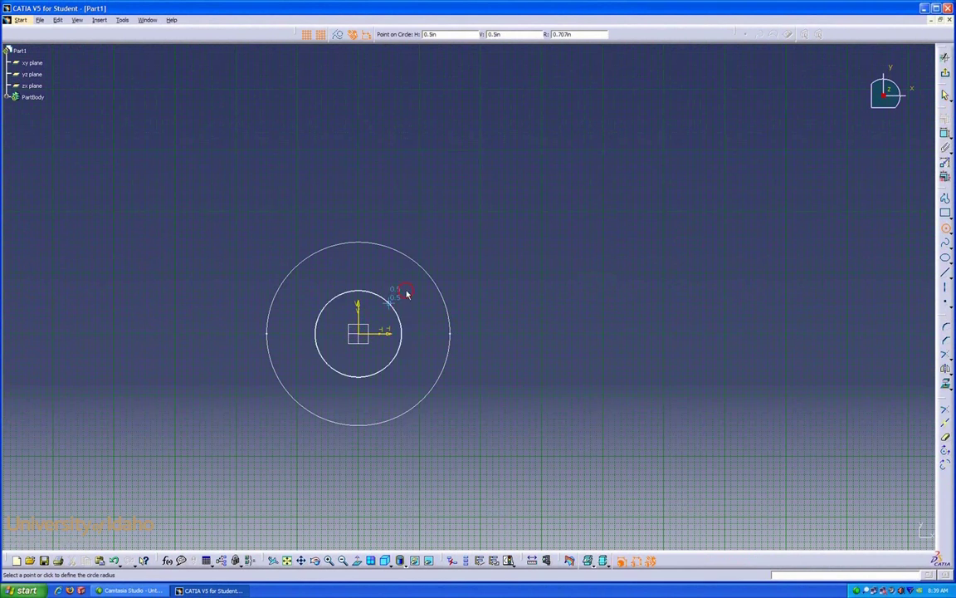
click(431, 251)
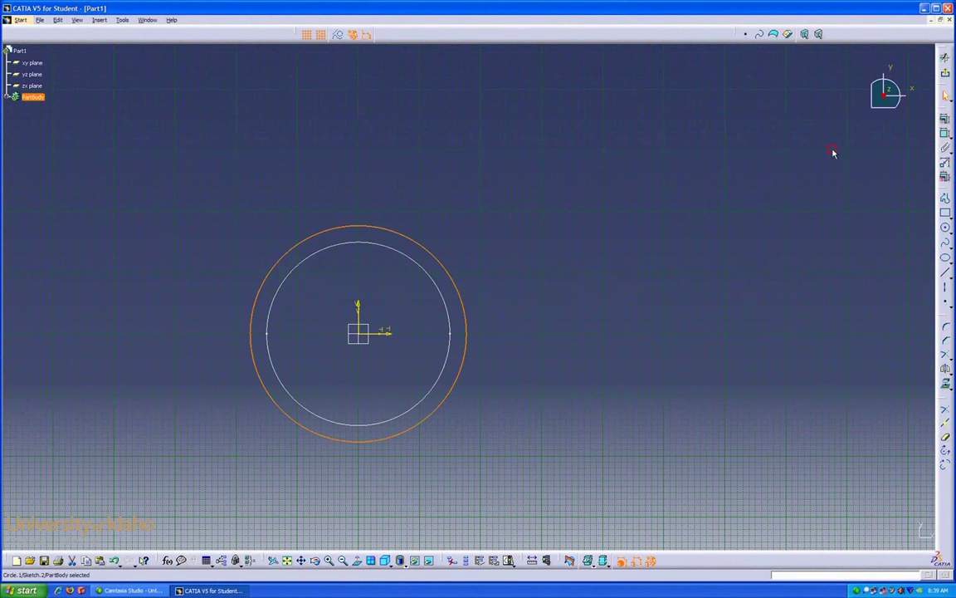
- Dimension the middle plane's circle to a 4 in diameter and exit the sketch
click(945, 134)
click(616, 166)
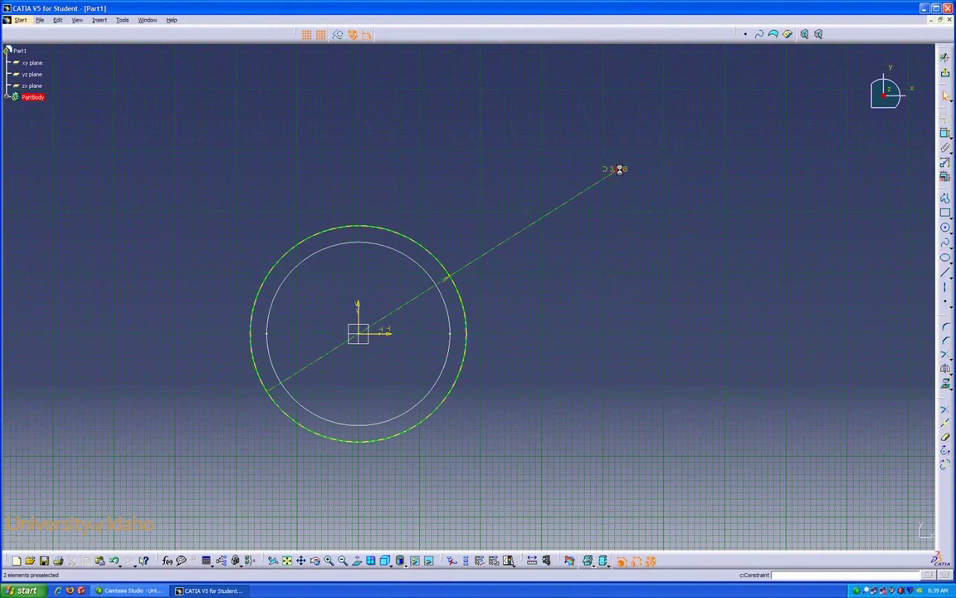
double_click(621, 169)
key(Return)
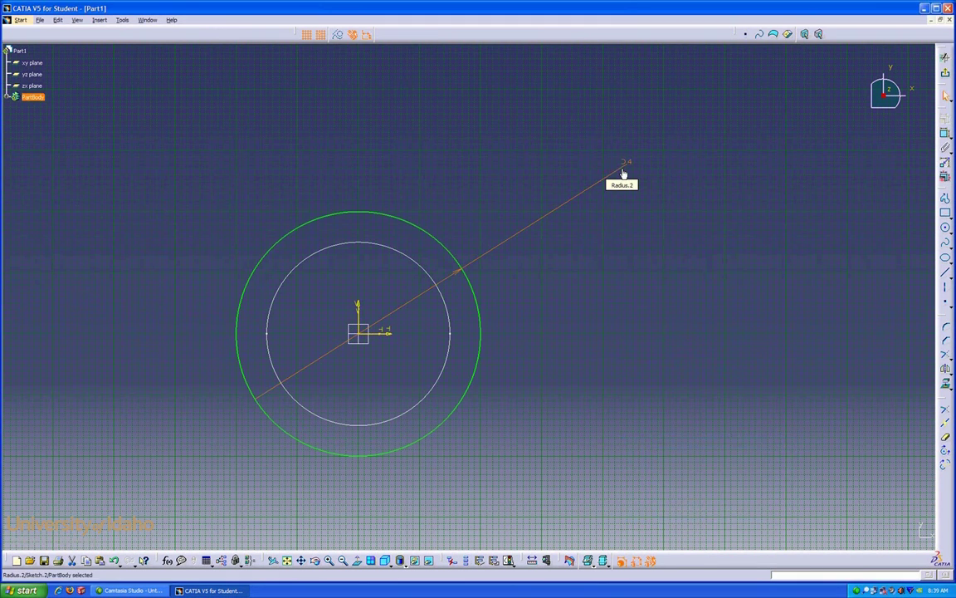
click(945, 56)
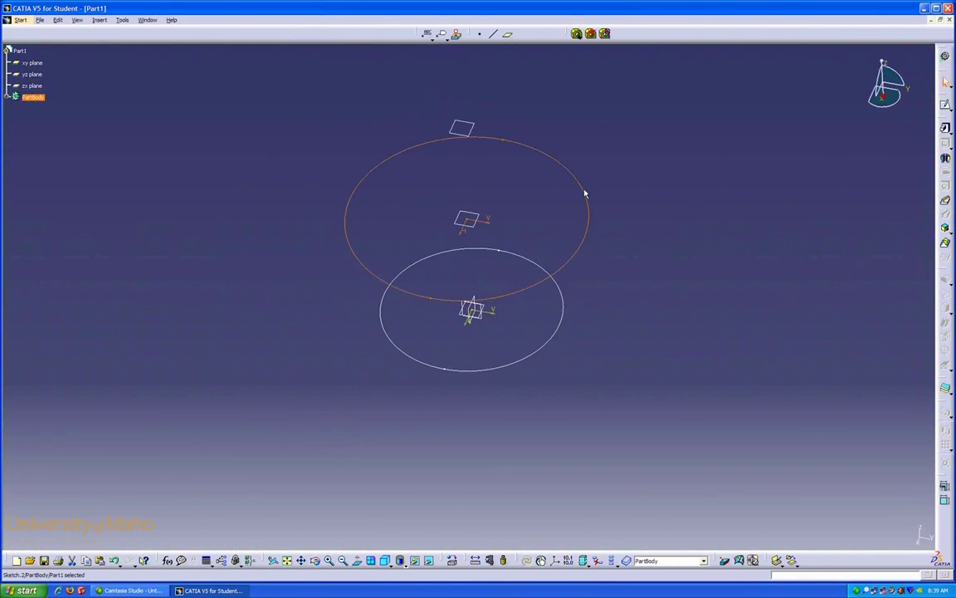
- Sketch a circle about 4.88 in in diameter on the uppermost plane, centred on the origin
click(479, 131)
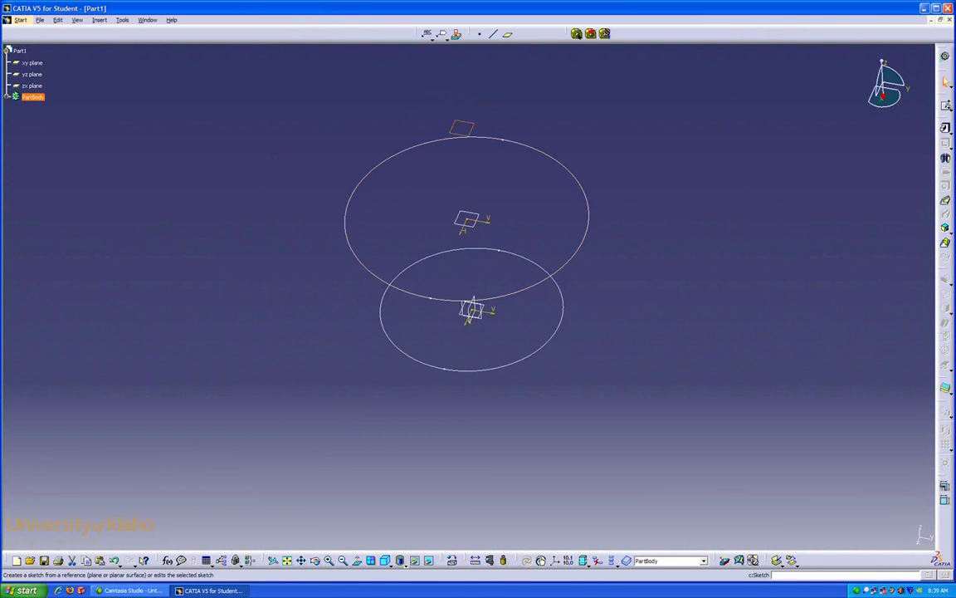
click(944, 56)
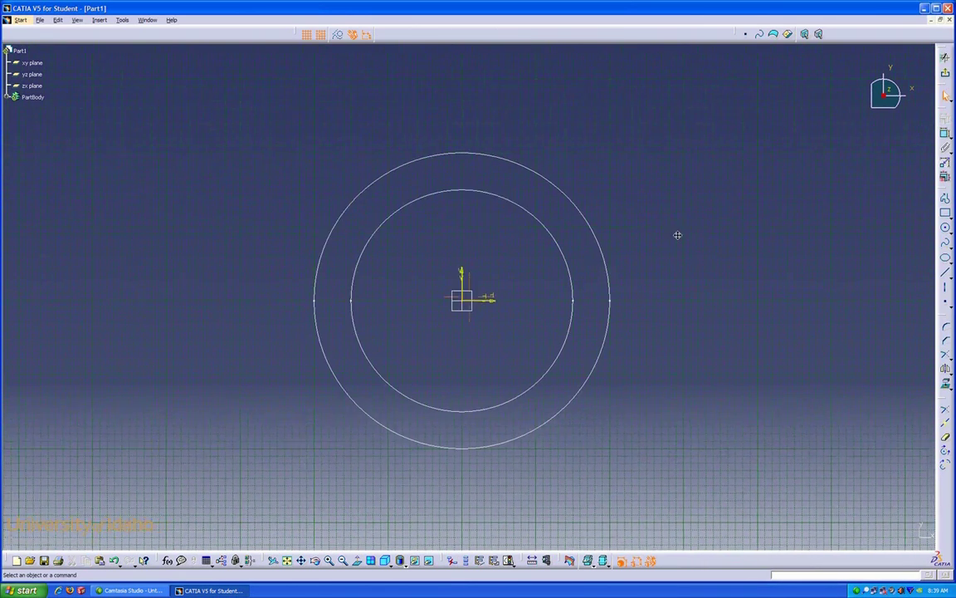
click(944, 226)
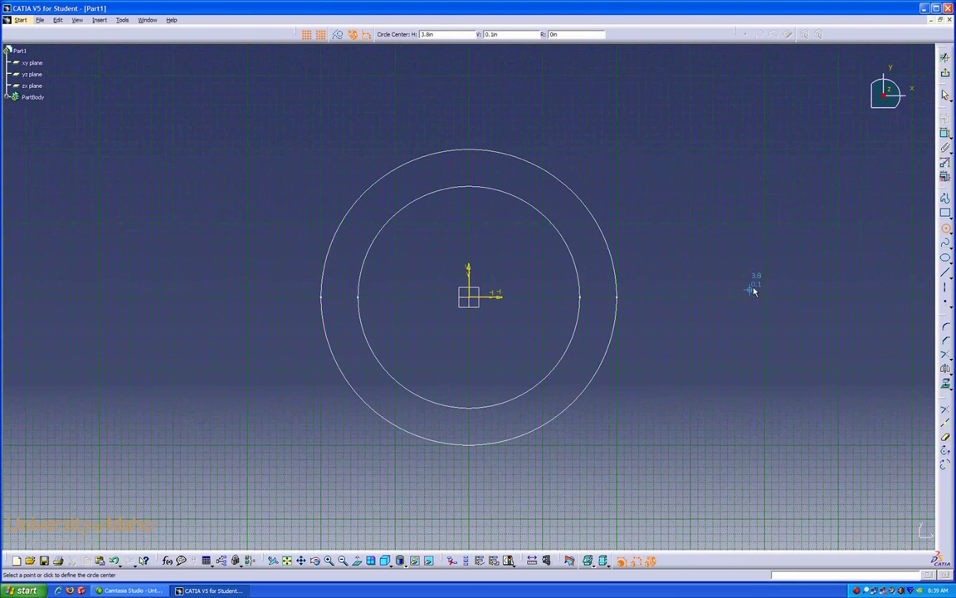
click(470, 298)
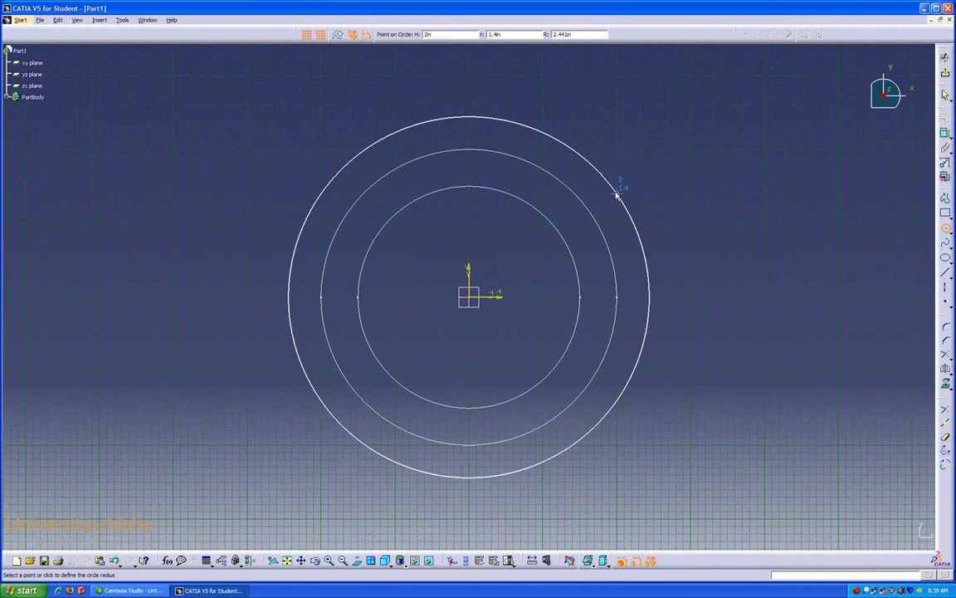
click(603, 176)
- Dimension the uppermost circle to a 4.5 in diameter and exit the sketch
click(945, 133)
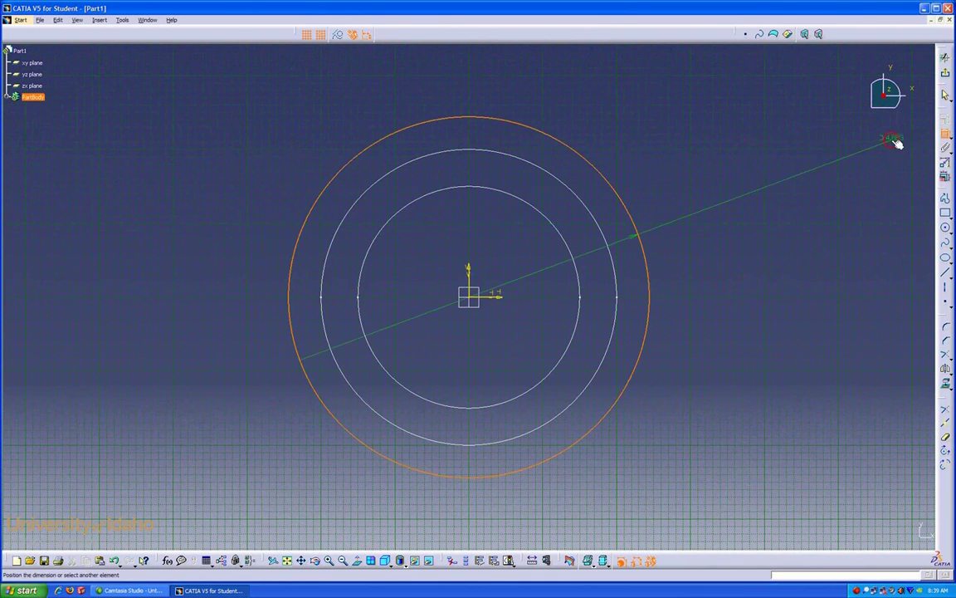
click(705, 181)
double_click(708, 181)
text(4)
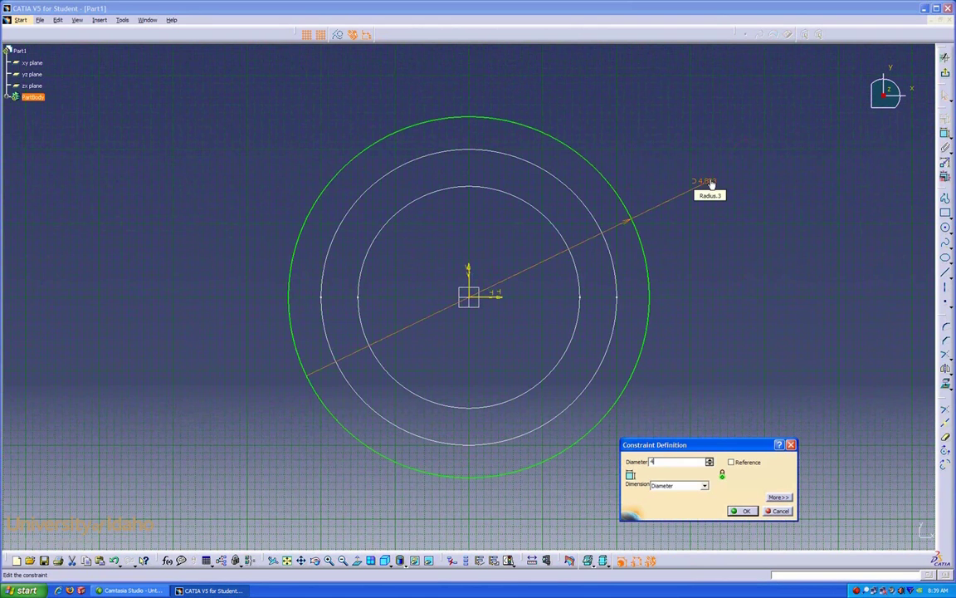
text(.5)
key(Return)
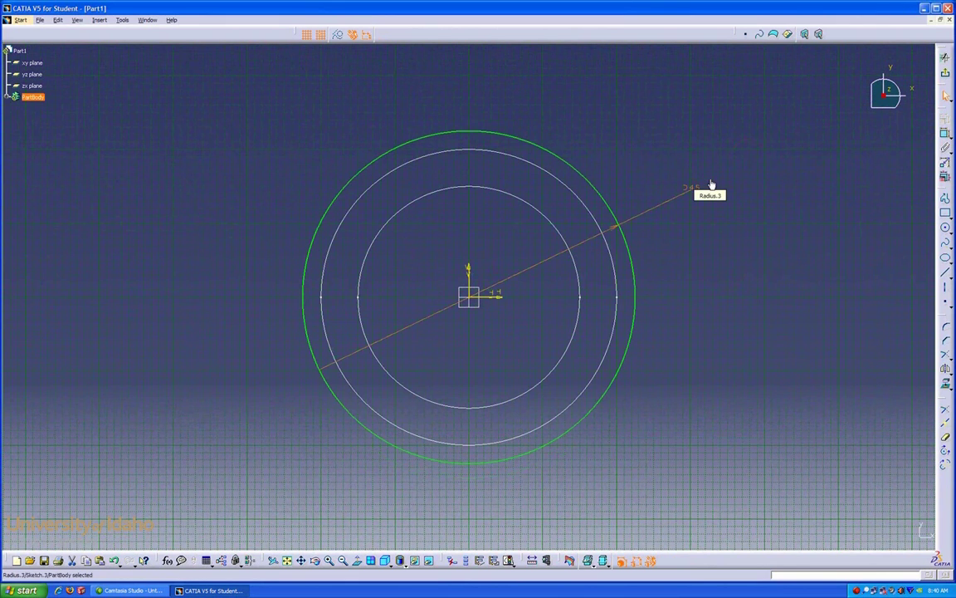
click(944, 74)
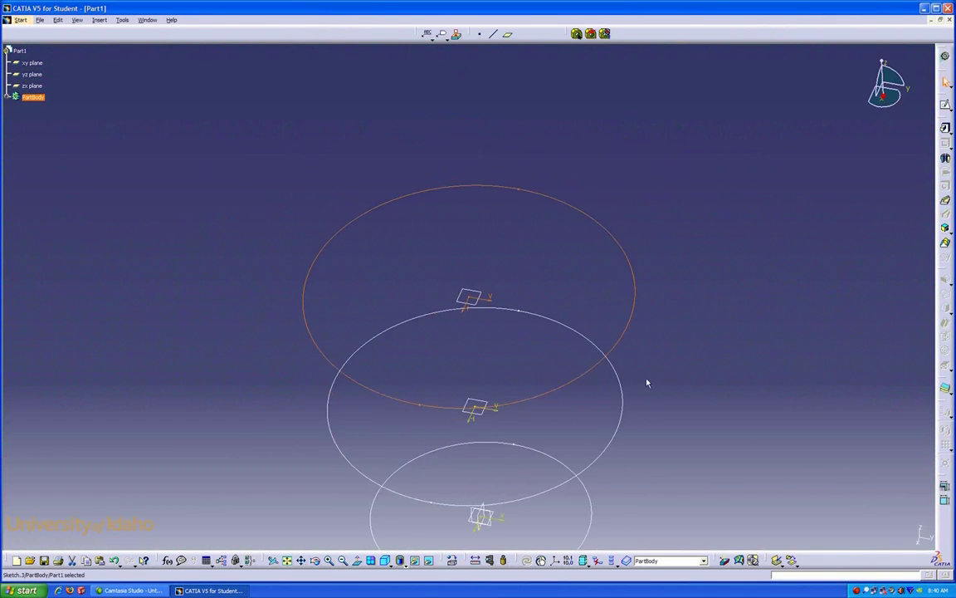
- Create a multi-sections solid through the three circles, selected in order from the bottom circle to the uppermost one
middle_drag(476, 296, 481, 175)
click(611, 298)
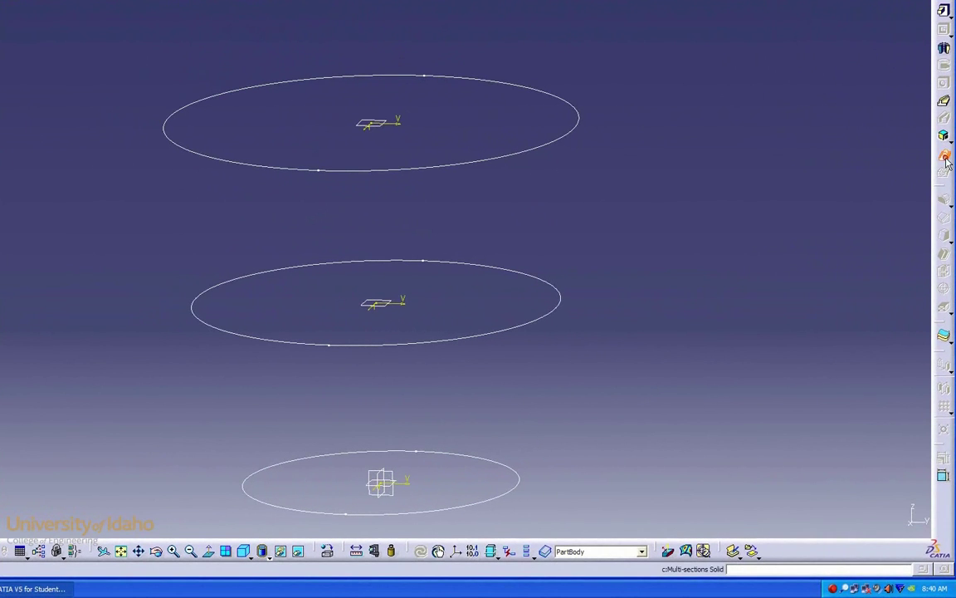
click(944, 157)
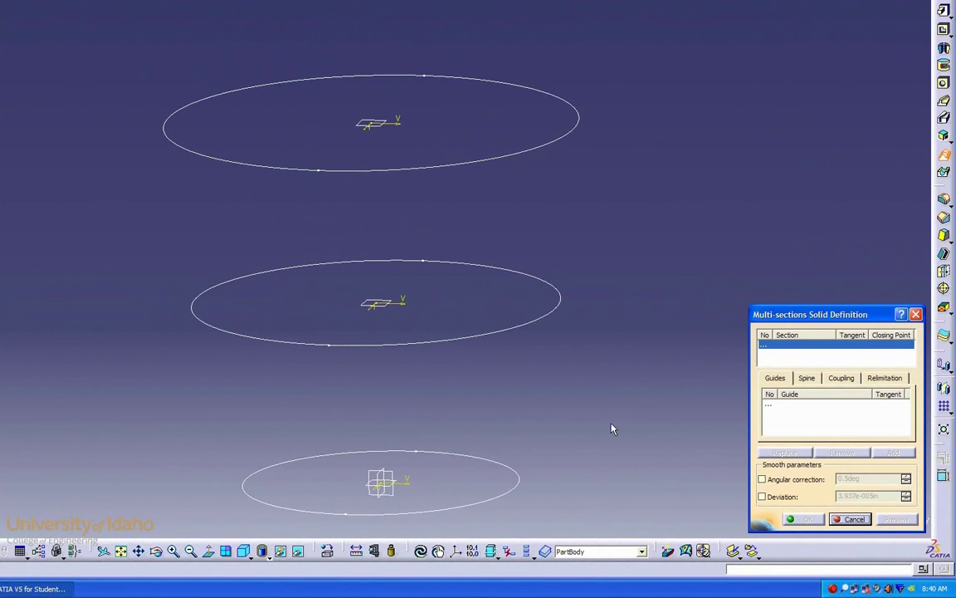
click(520, 495)
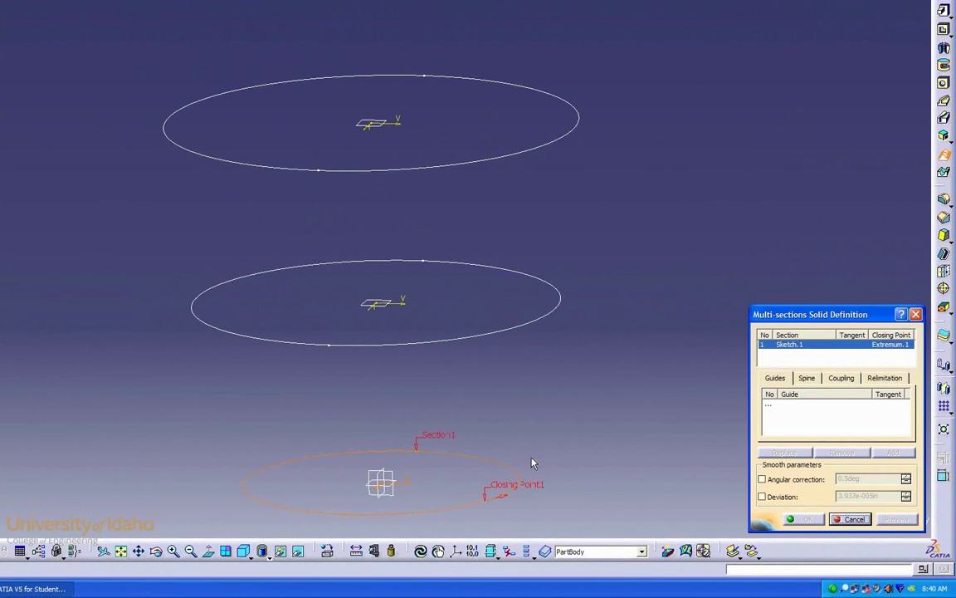
click(542, 319)
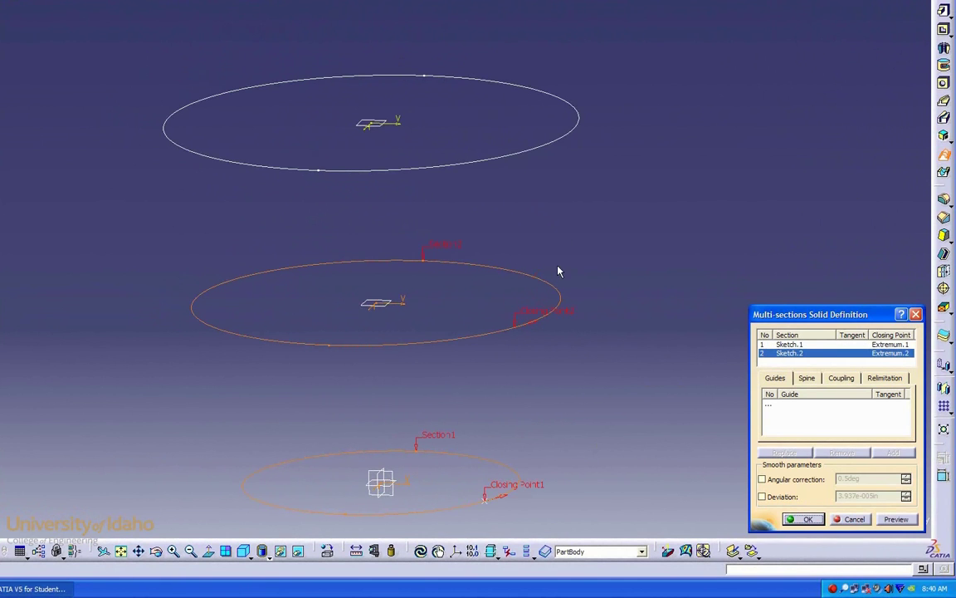
click(538, 149)
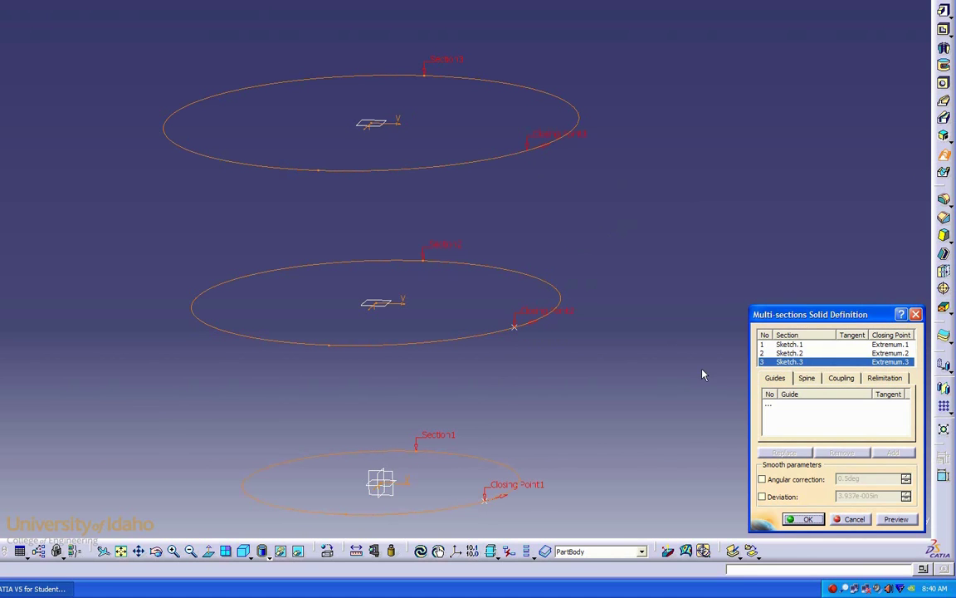
drag(791, 318, 774, 244)
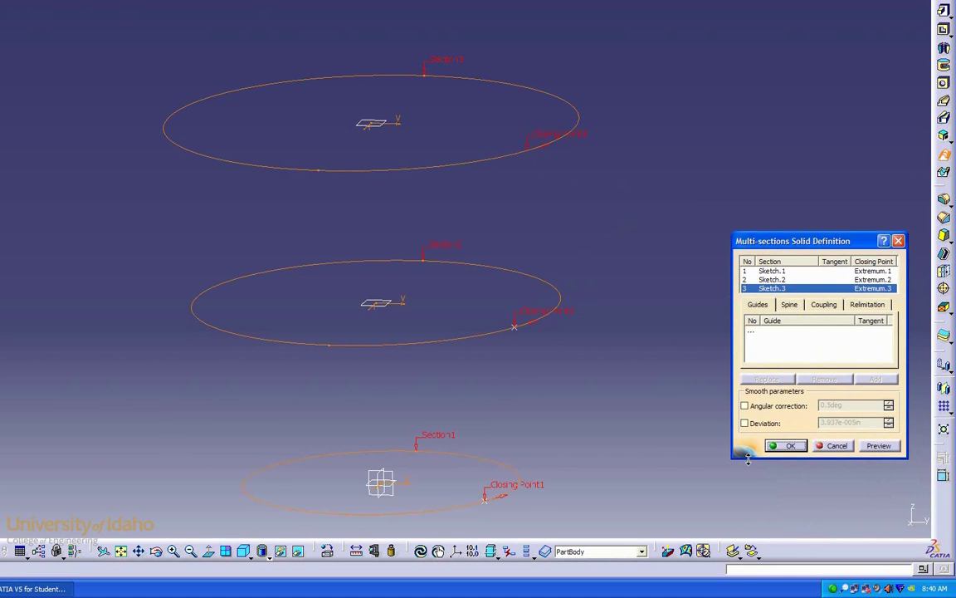
click(774, 447)
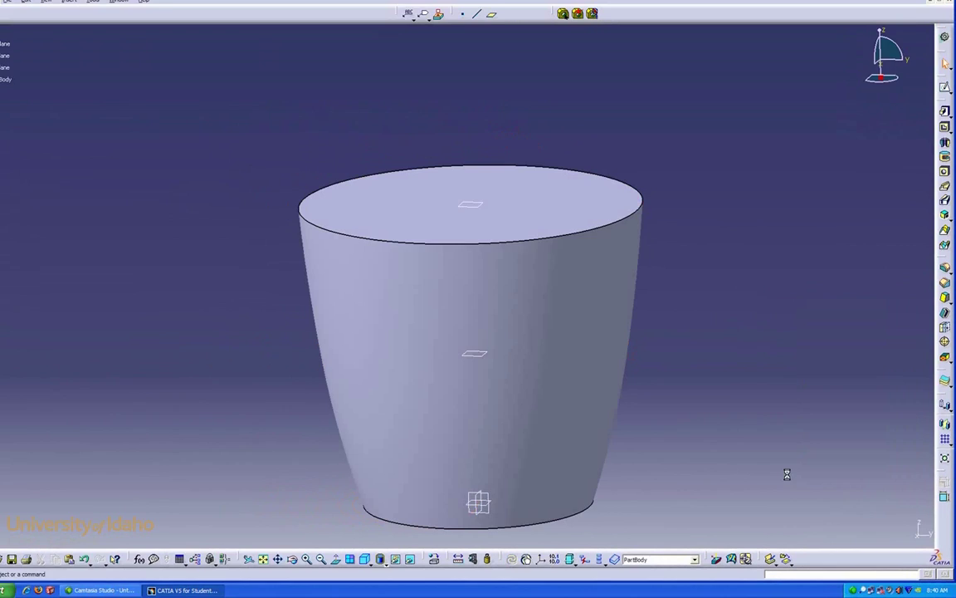
- Sketch a circle of about 0.2 in radius on the yz plane, centred on the vertical axis about 3.1 in above the origin, and exit the sketch
middle_drag(500, 446, 448, 416)
middle_drag(431, 315, 549, 325)
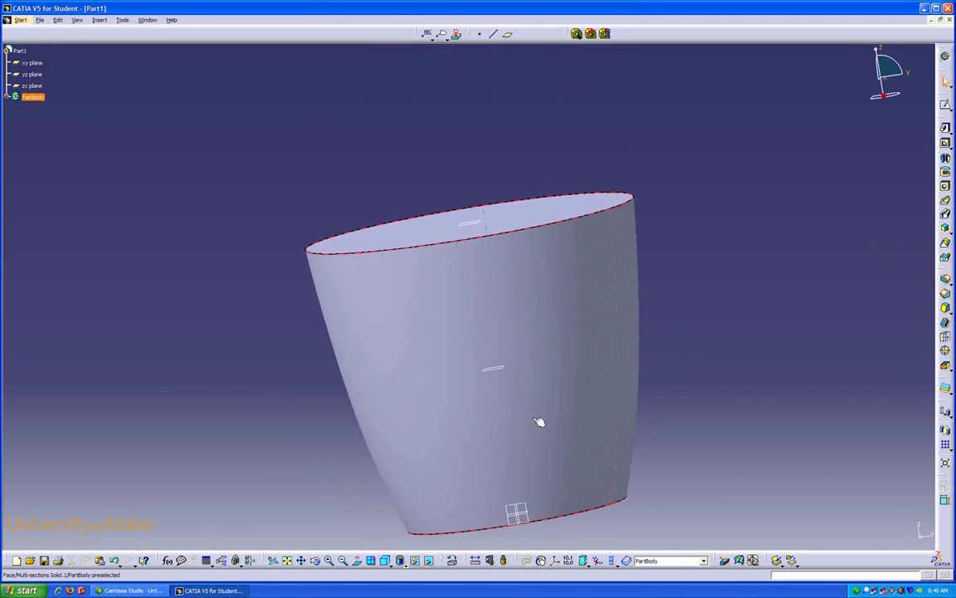
click(532, 507)
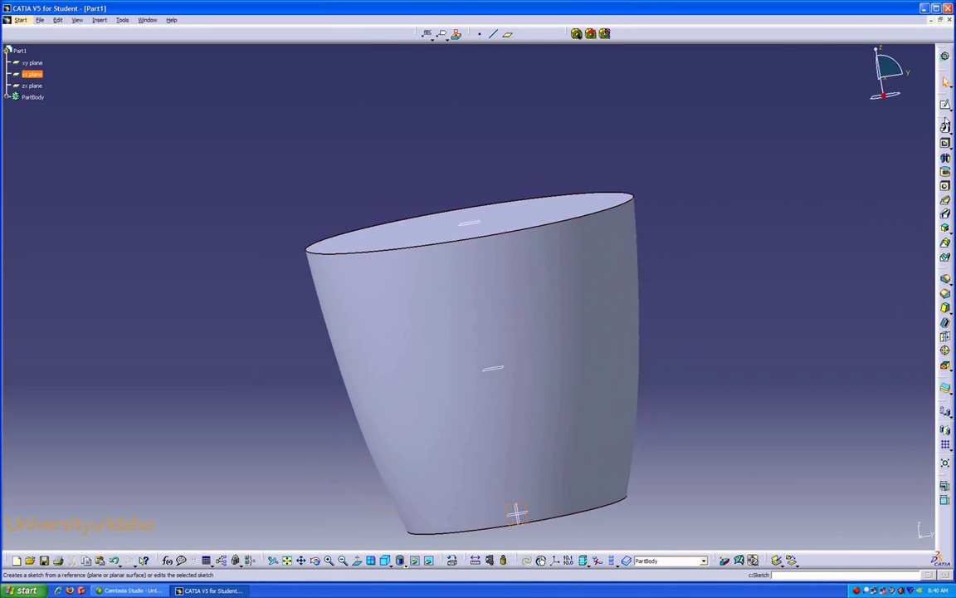
click(944, 142)
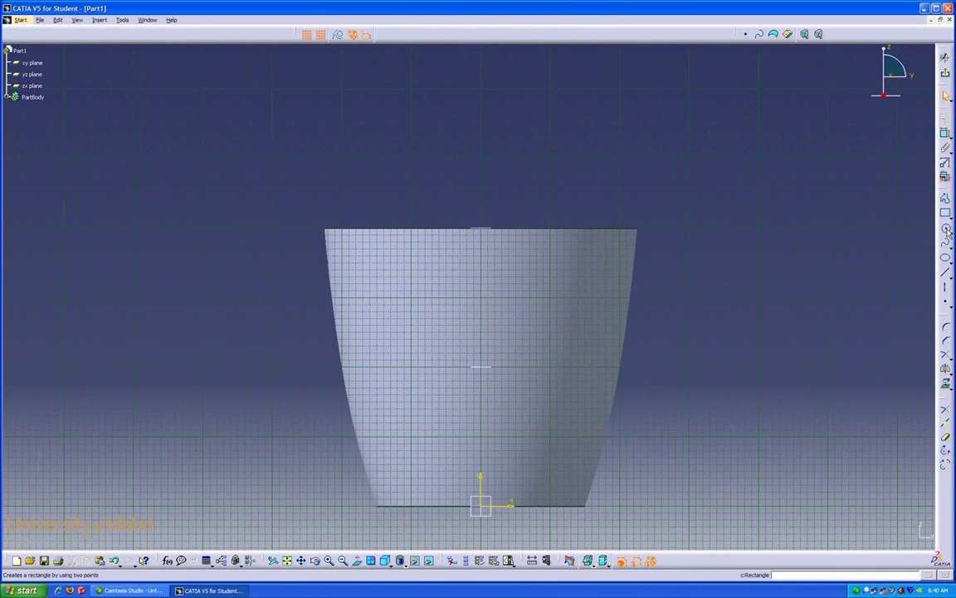
click(946, 229)
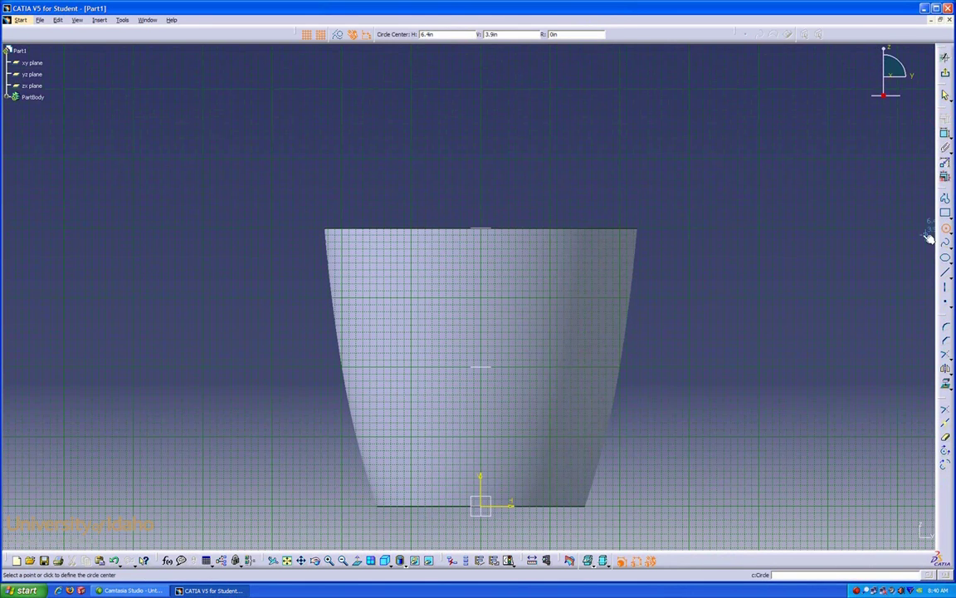
click(480, 289)
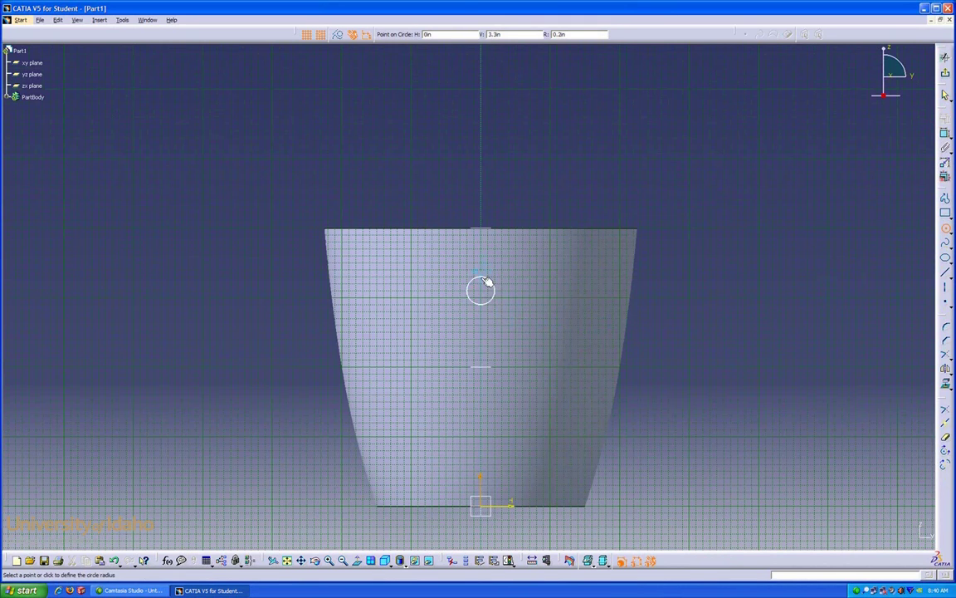
click(487, 283)
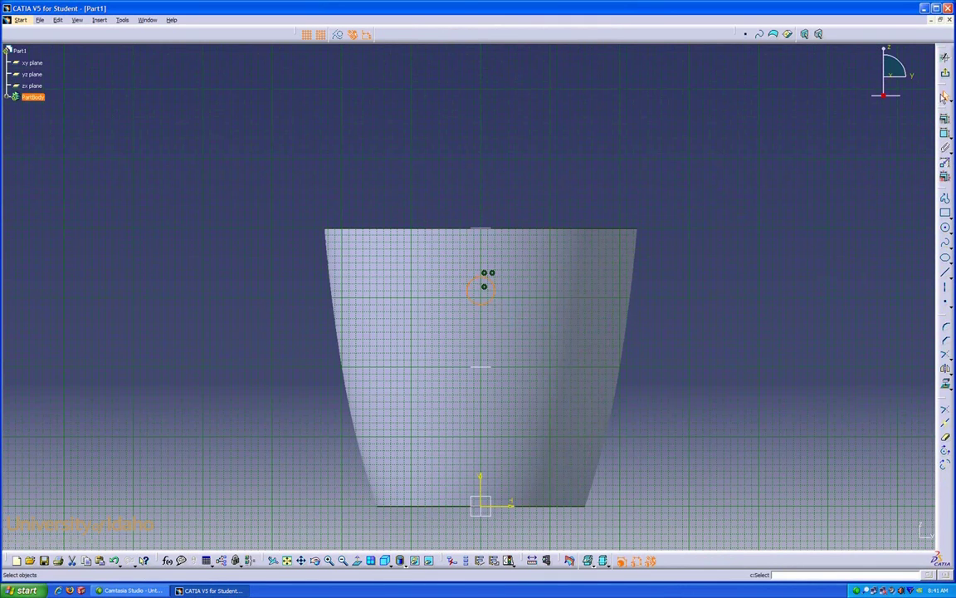
click(945, 76)
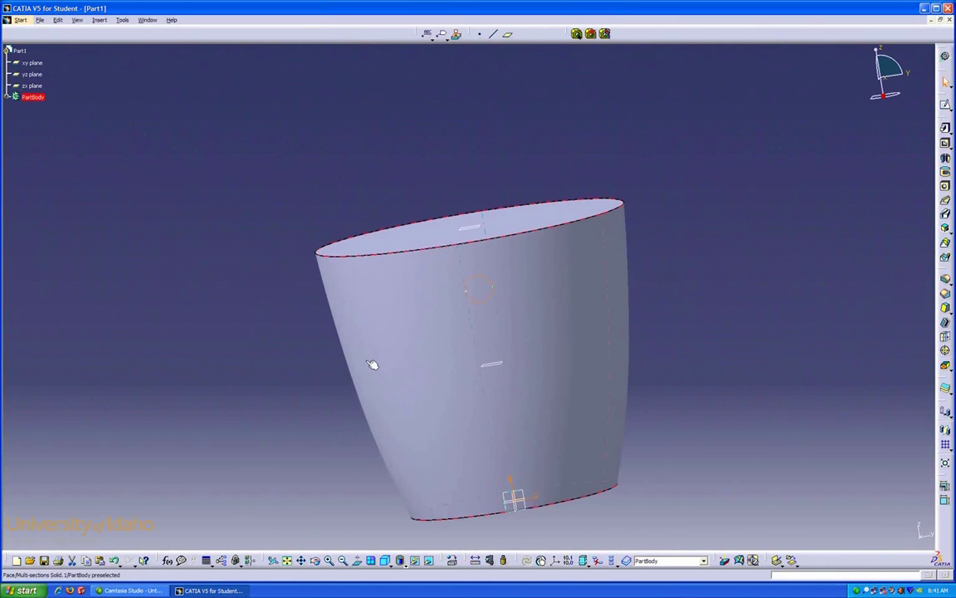
- Sketch a six-point handle spline on the zx plane, from the small circle's centre out past the cup wall and back inside near the base
mouse_move(373, 365)
middle_down()
mouse_move(616, 288)
mouse_move(698, 281)
mouse_move(674, 292)
middle_up()
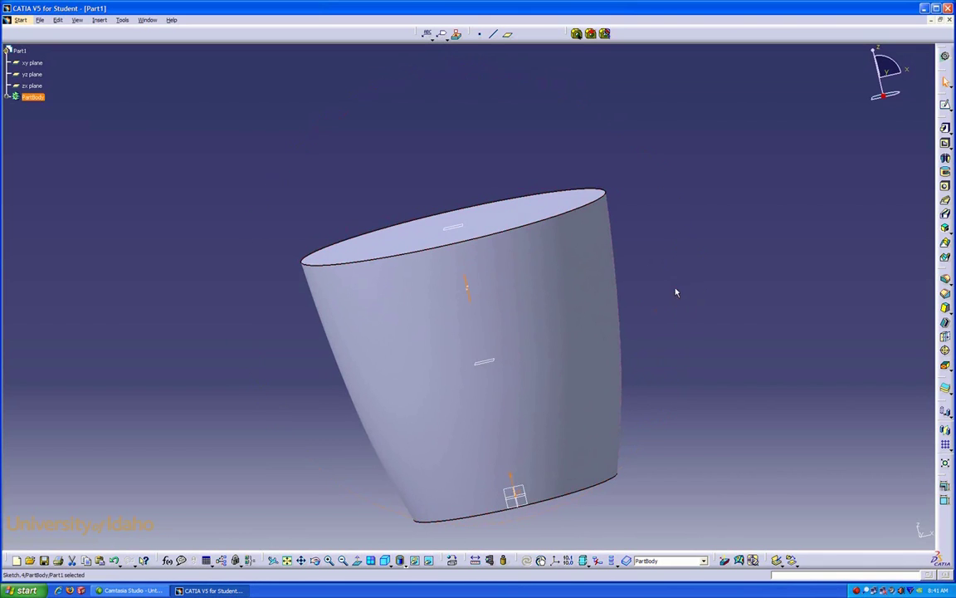
click(518, 487)
click(944, 127)
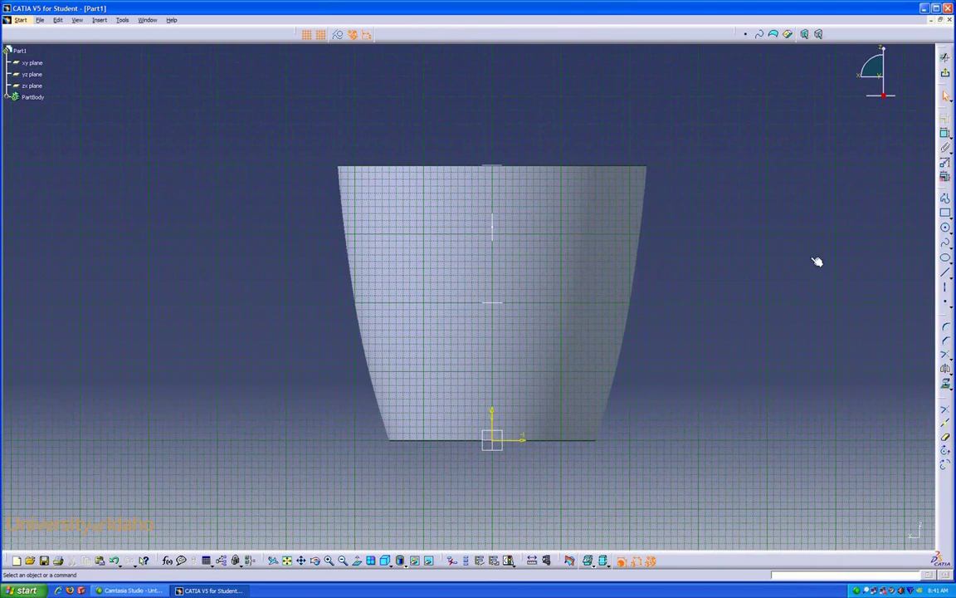
click(946, 243)
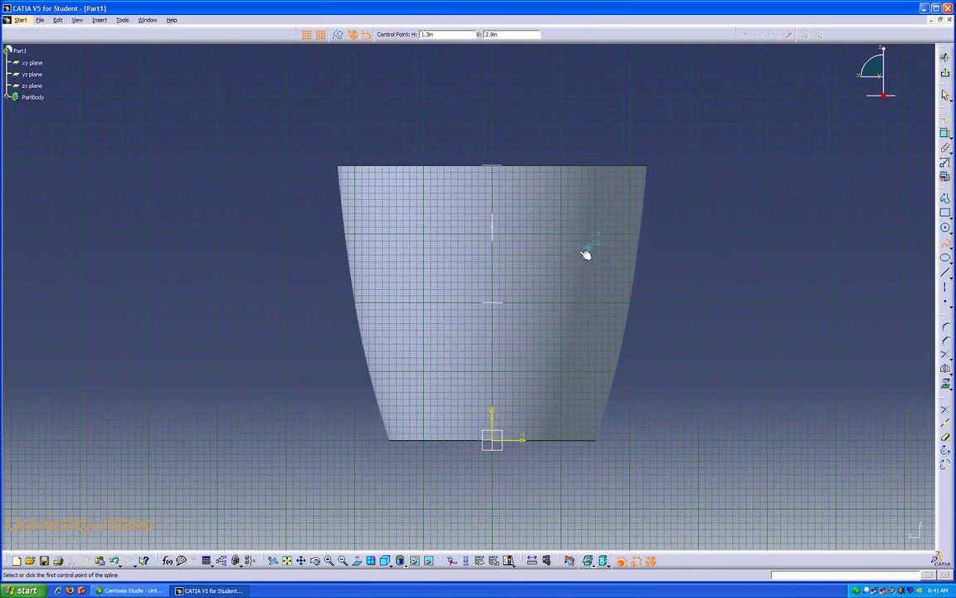
click(495, 223)
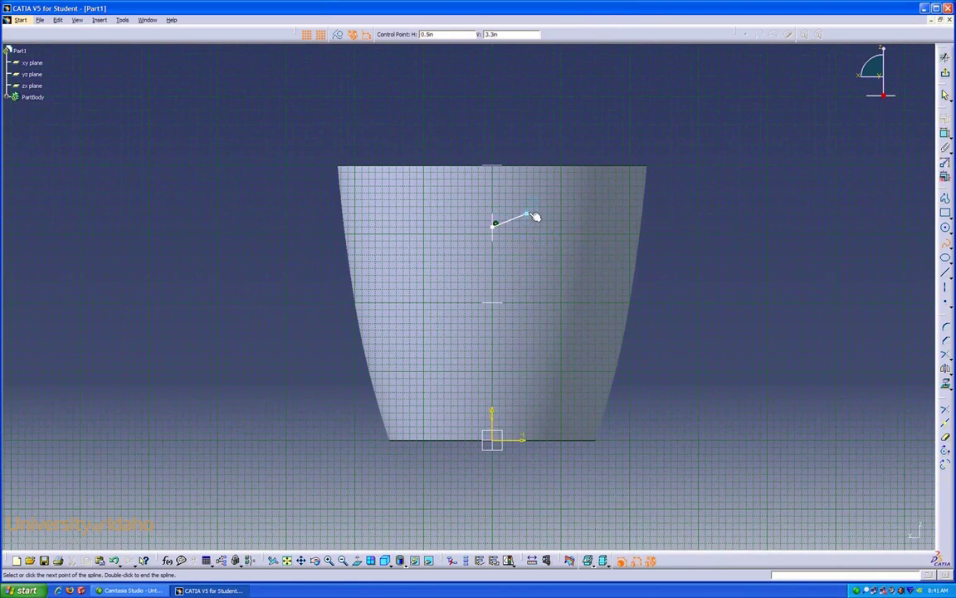
click(562, 214)
click(685, 214)
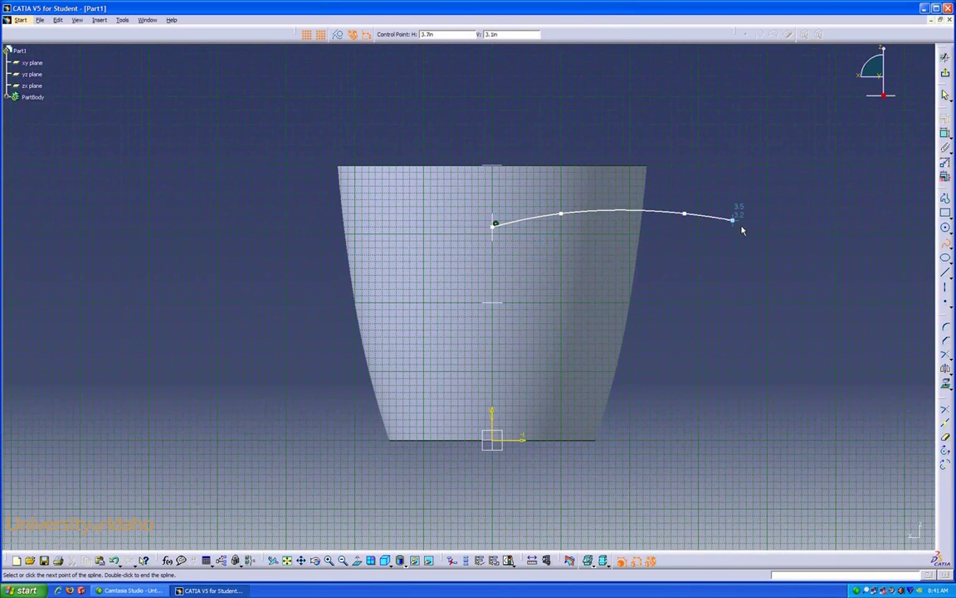
click(767, 290)
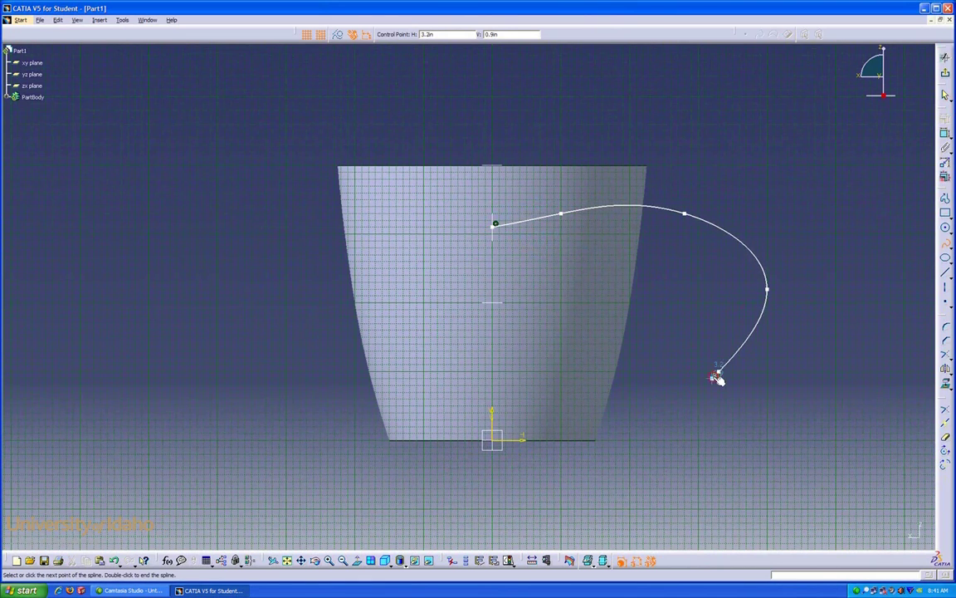
click(719, 371)
click(547, 400)
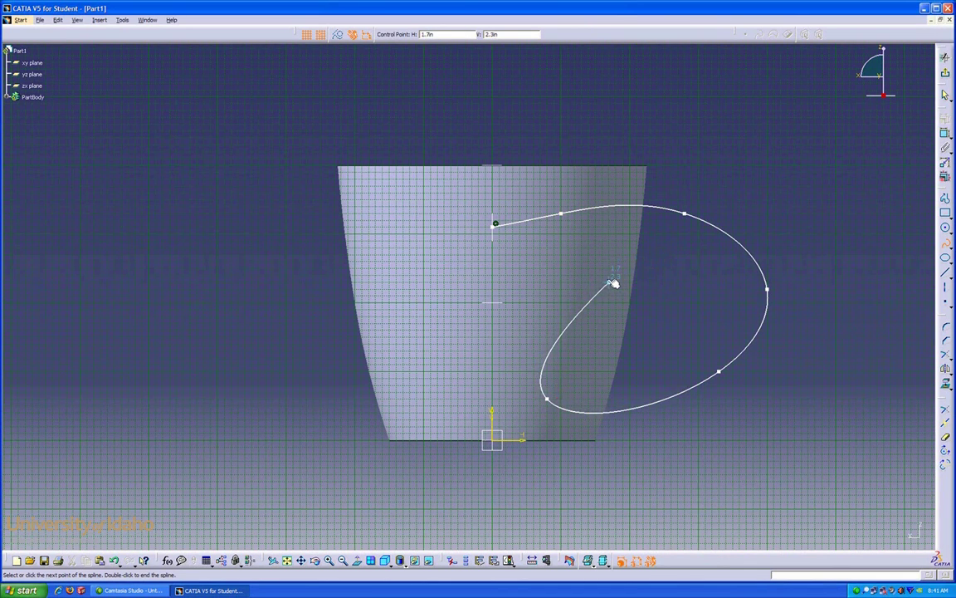
key(Escape)
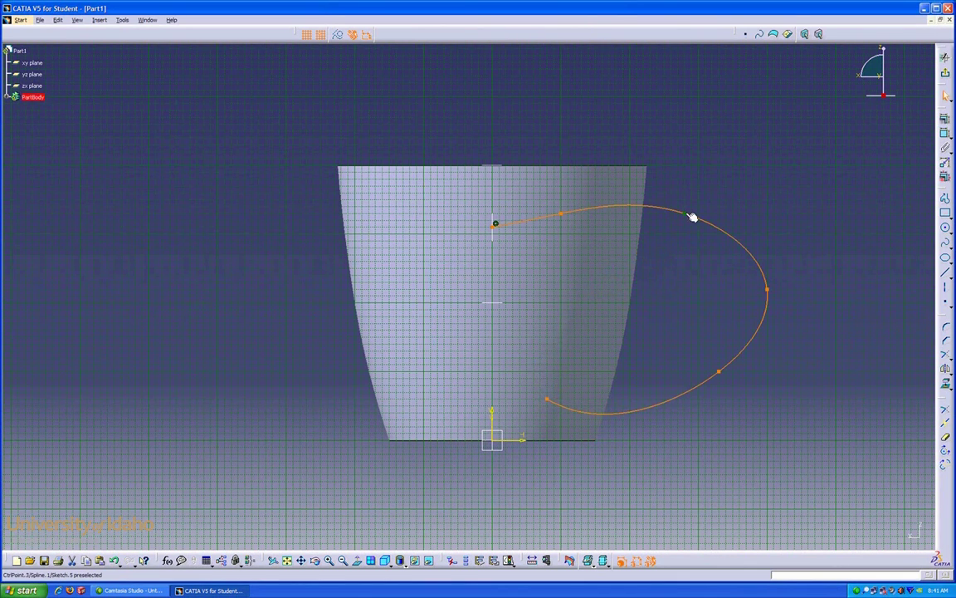
- Reshape the handle spline by moving its third control point outward and its fourth one upward, and exit the sketch
drag(684, 214, 733, 227)
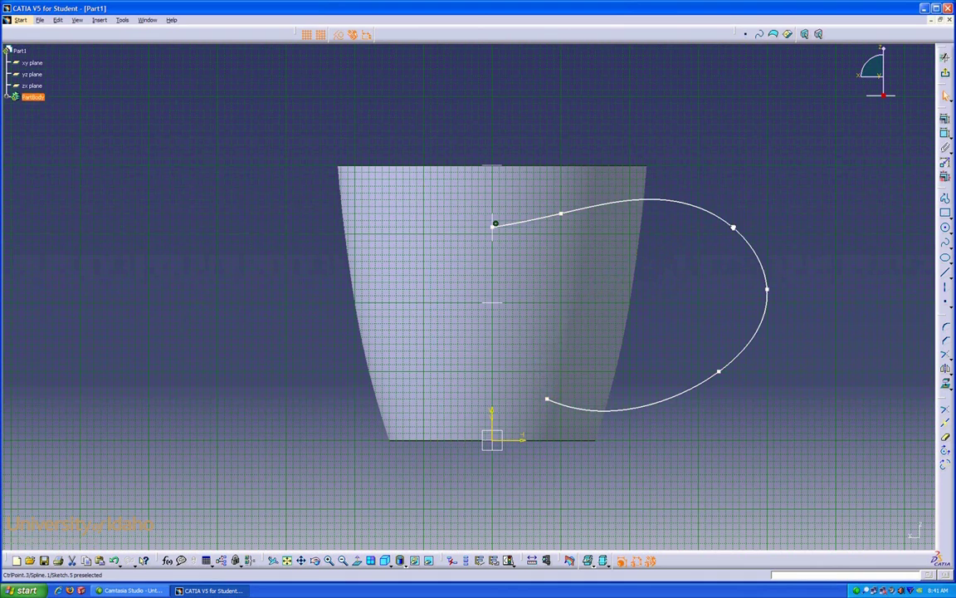
drag(765, 290, 762, 253)
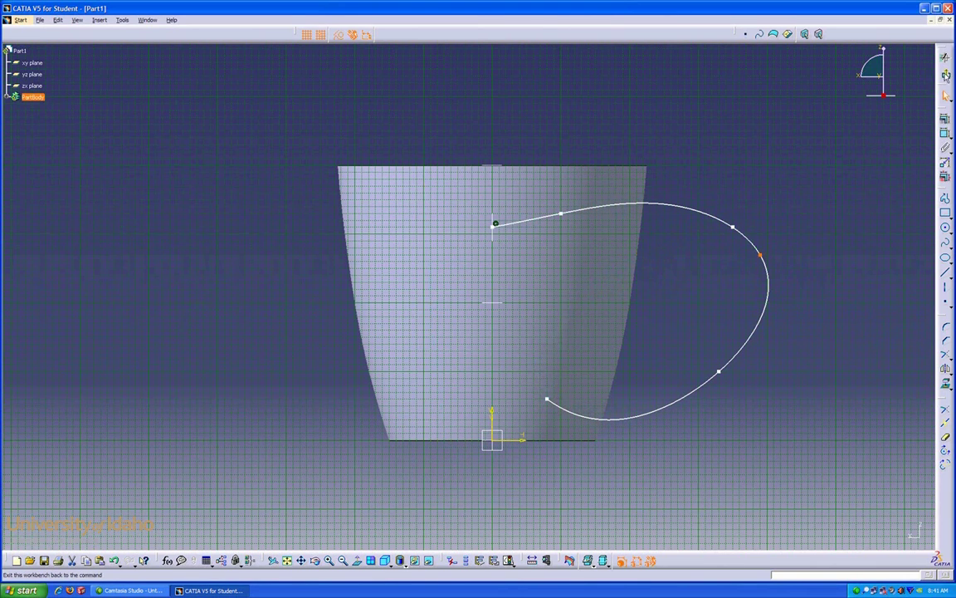
click(945, 57)
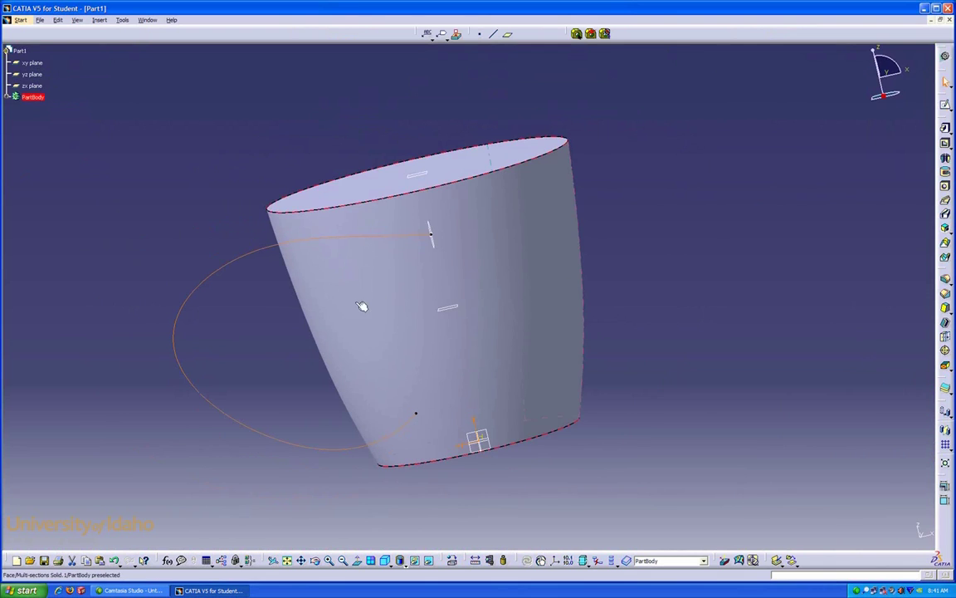
- Create the handle as a rib, with the small circle as profile, the spline as center curve and Keep angle profile control
middle_drag(363, 307, 817, 287)
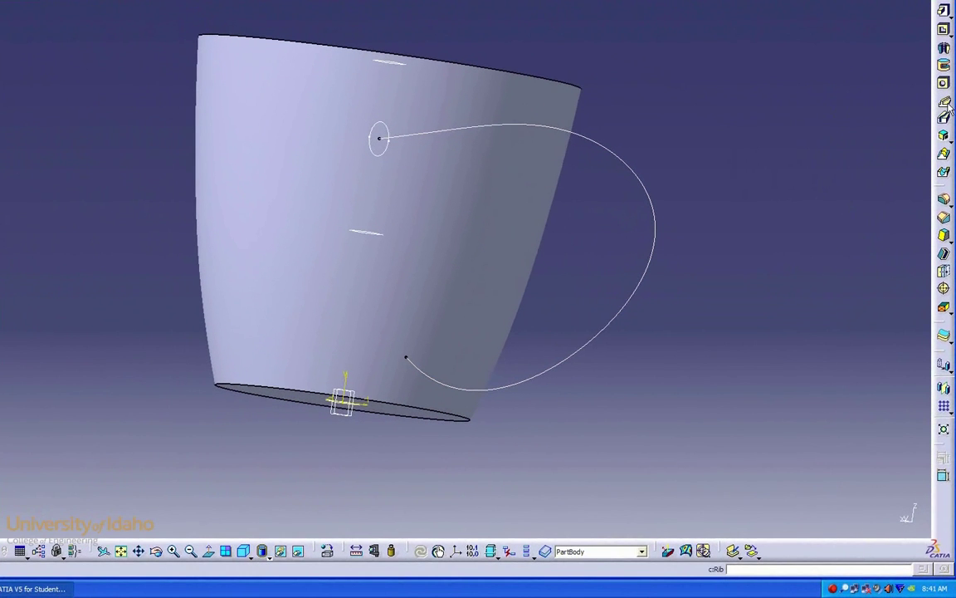
click(944, 102)
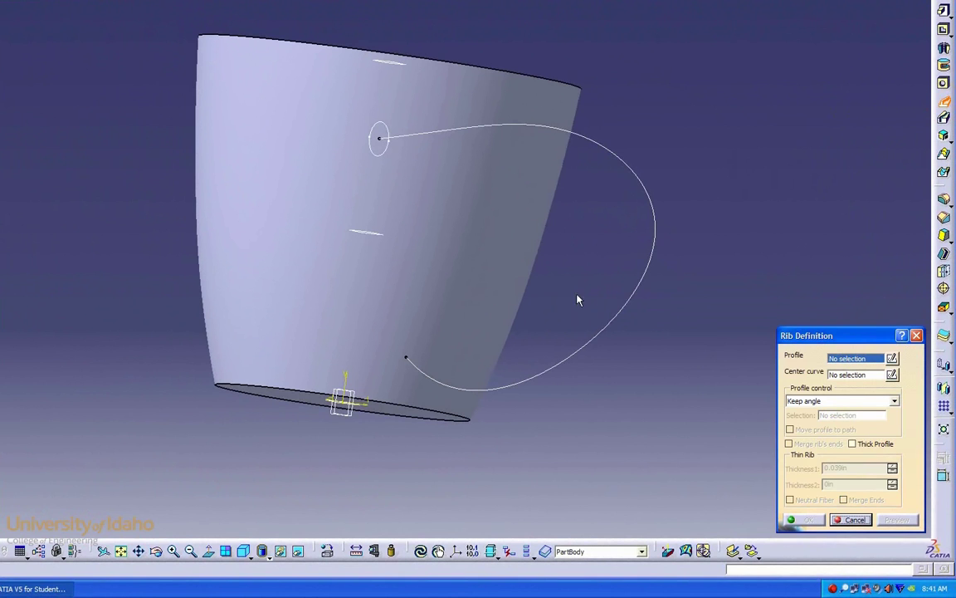
click(390, 159)
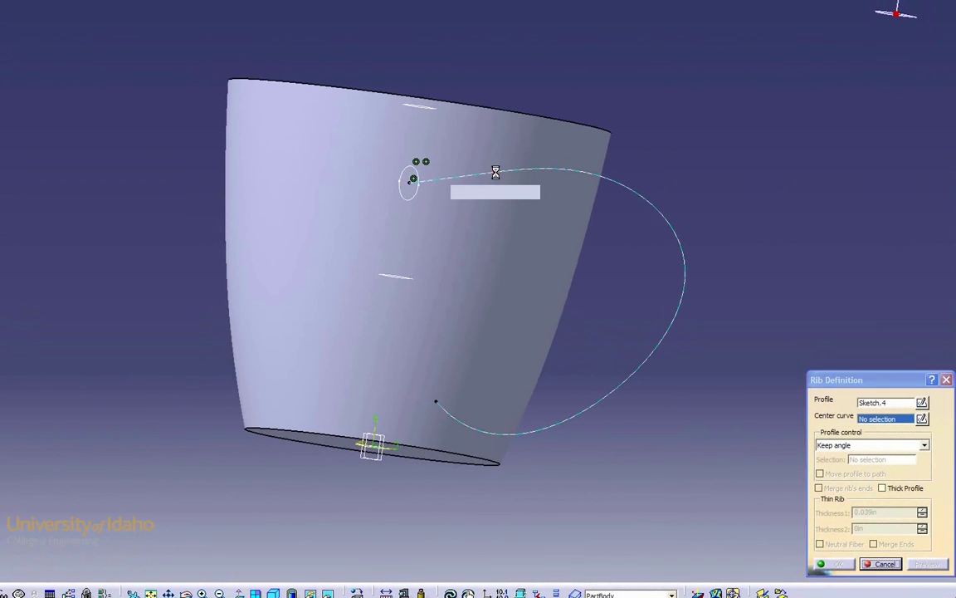
click(472, 129)
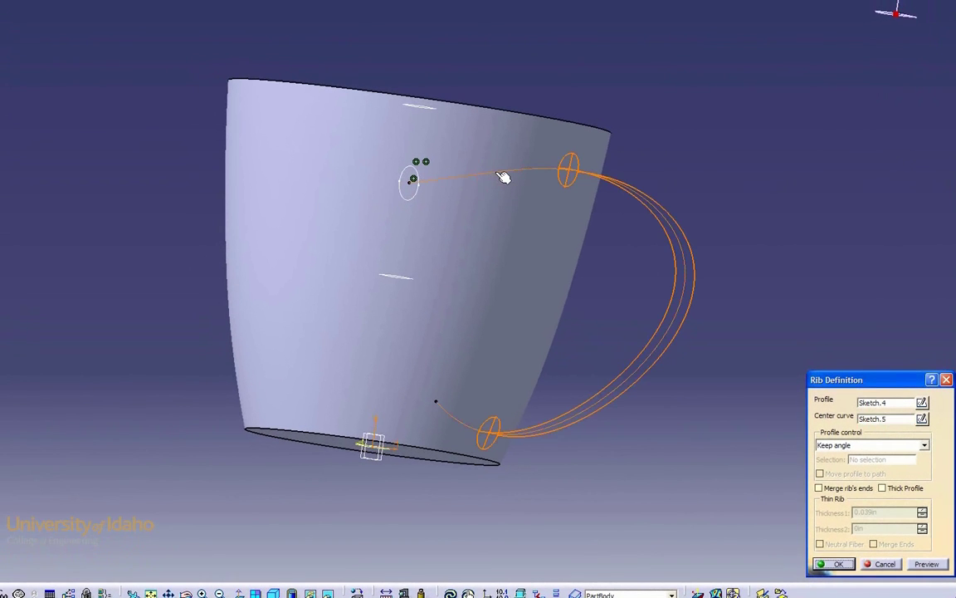
middle_drag(307, 276, 459, 335)
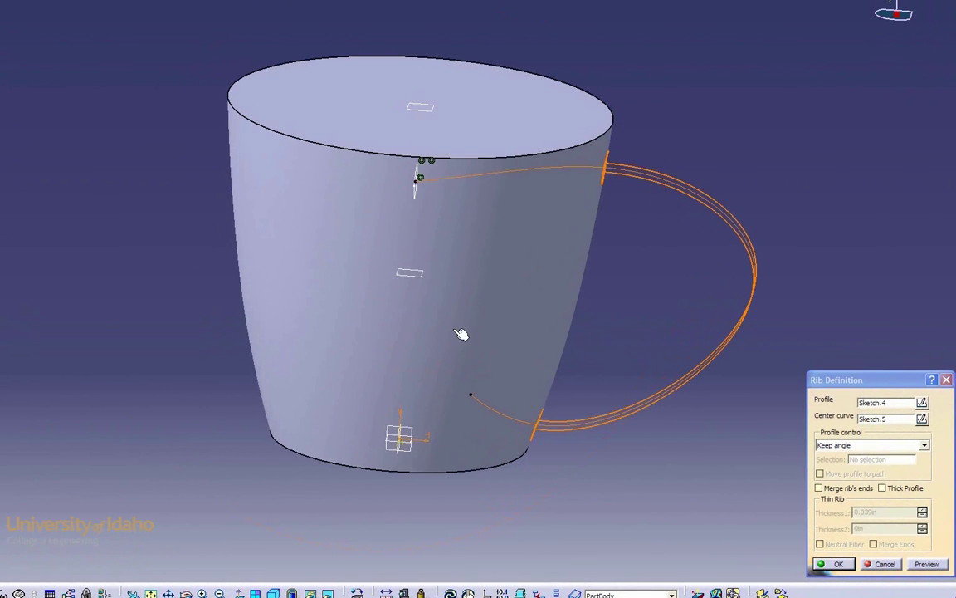
click(828, 534)
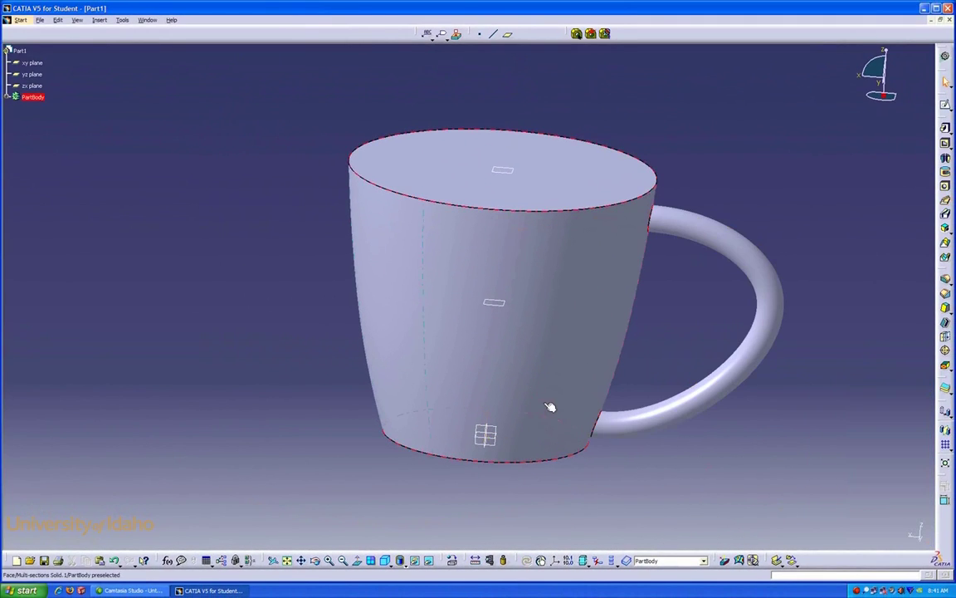
- Create a reference plane offset .25 in above the xy plane
middle_drag(550, 405, 514, 406)
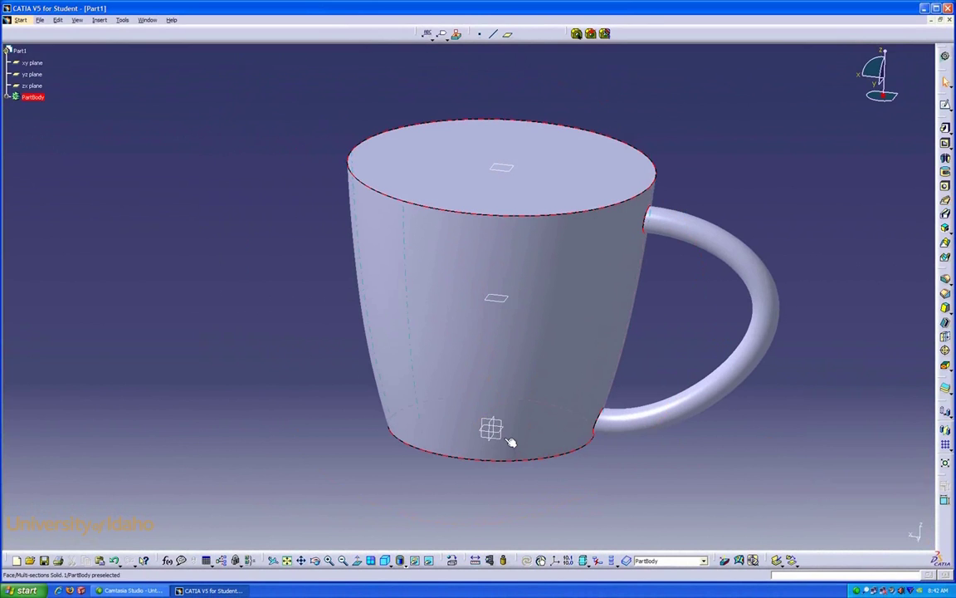
click(494, 429)
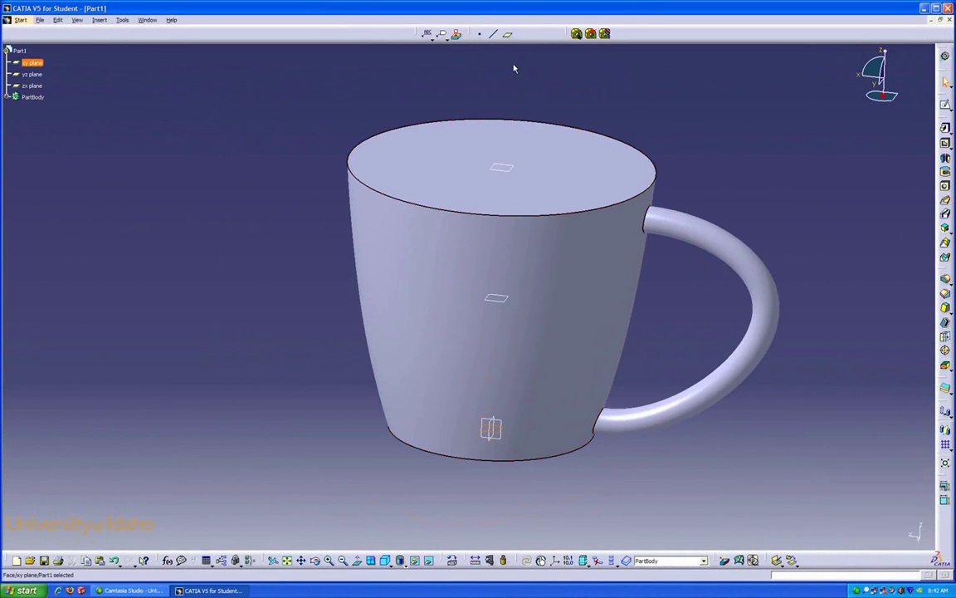
click(508, 37)
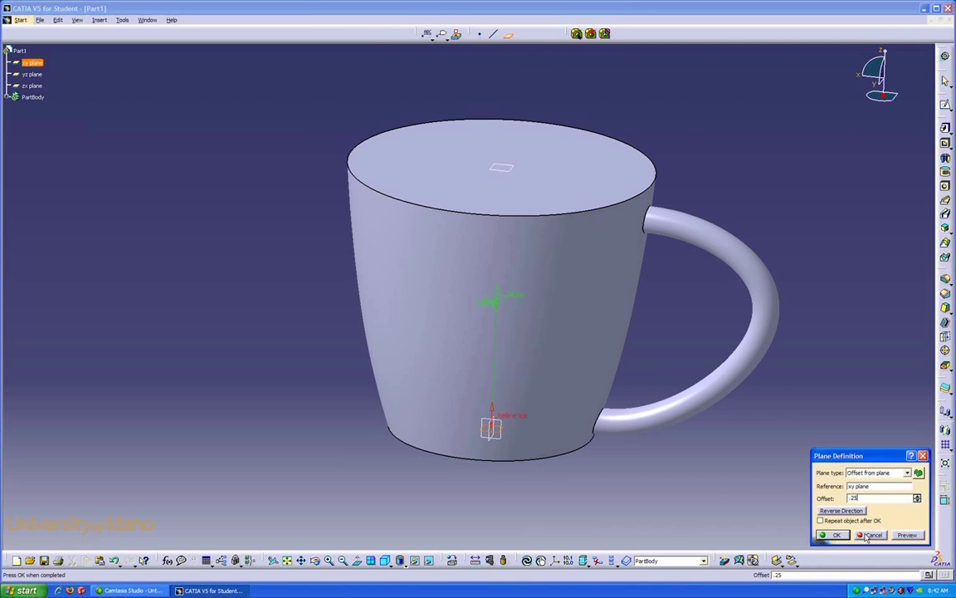
click(830, 536)
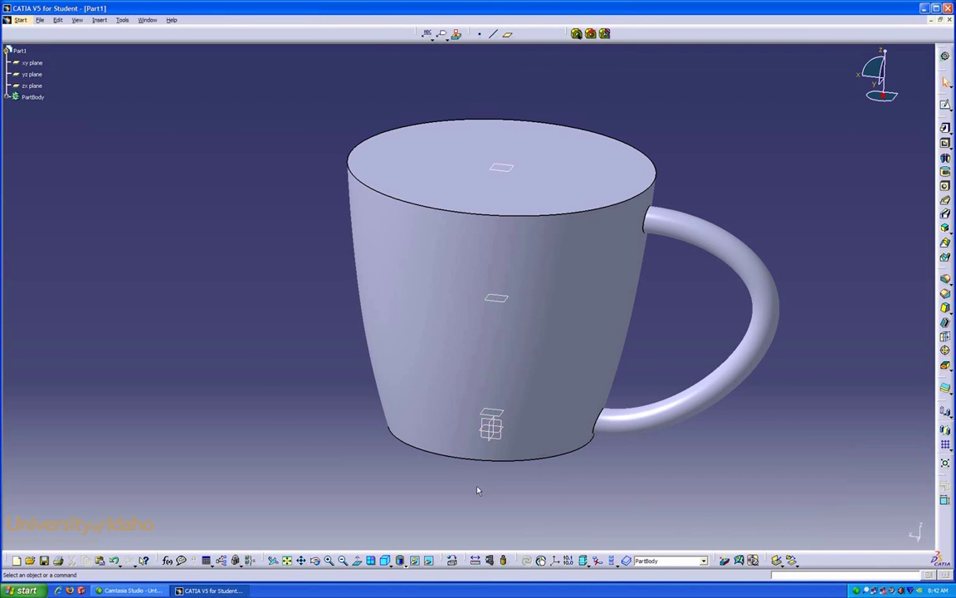
- Sketch a circle about 3.13 in in diameter, centred at the origin, on the offset plane near the mug's base
middle_drag(477, 490, 481, 438)
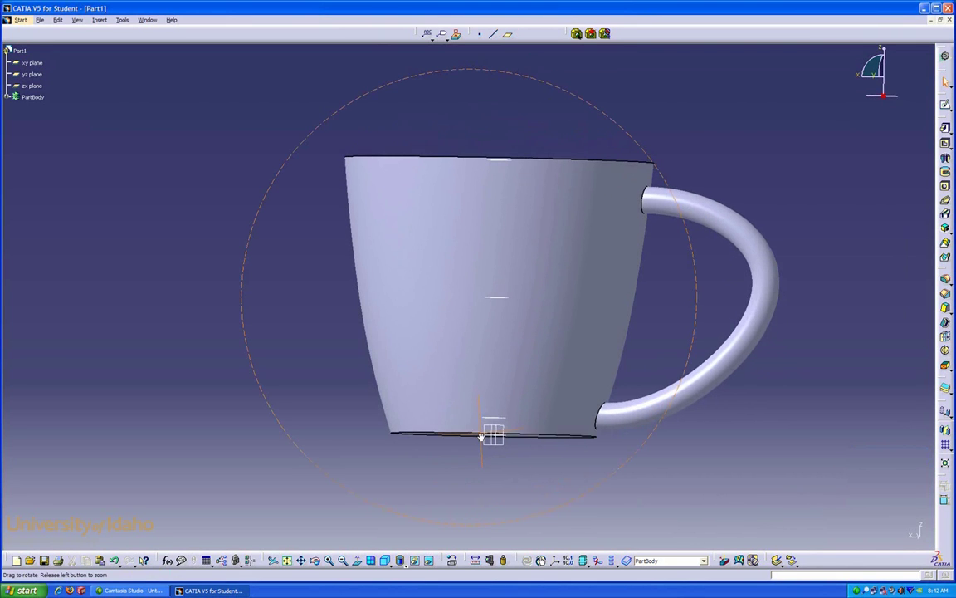
click(498, 420)
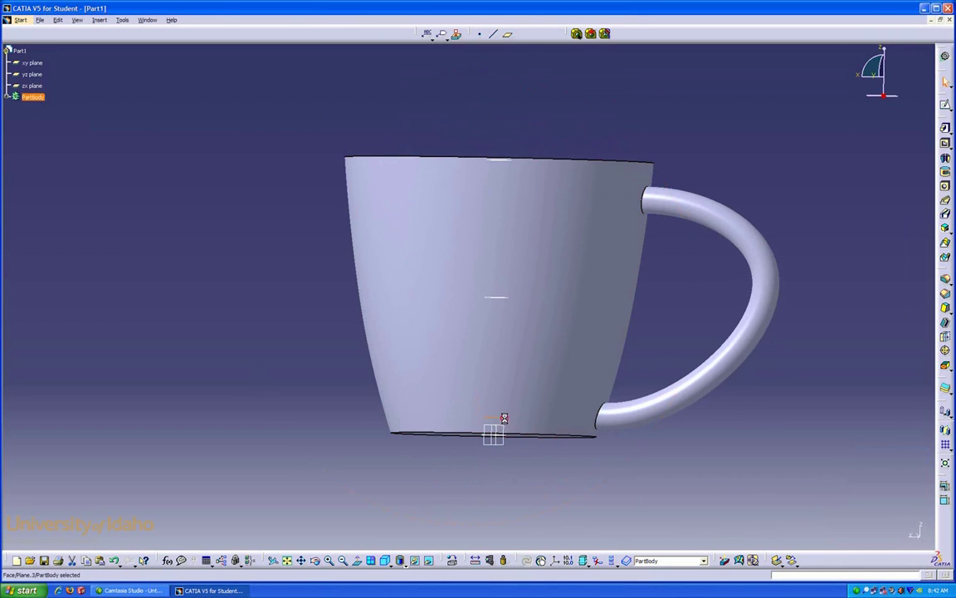
click(945, 106)
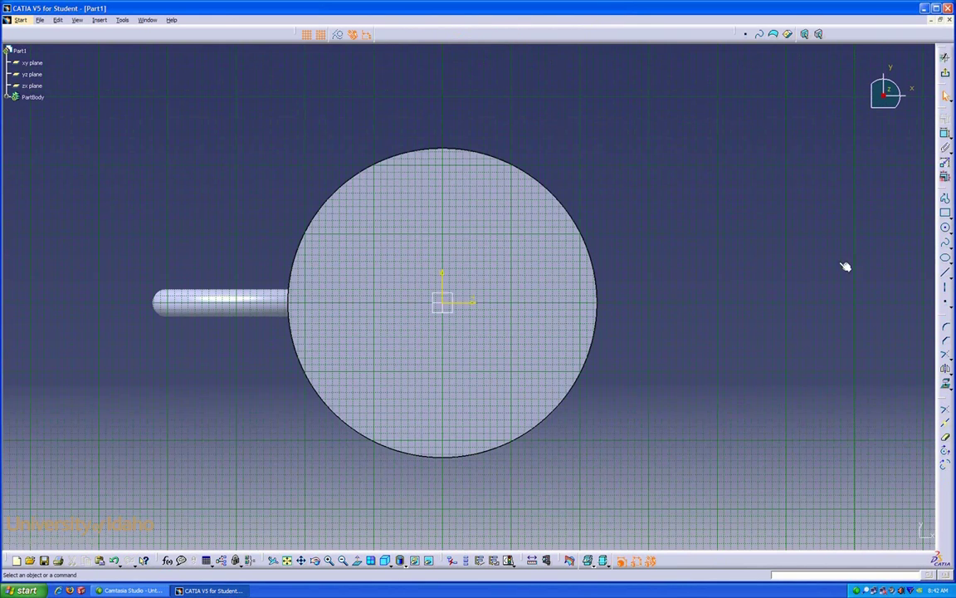
click(944, 226)
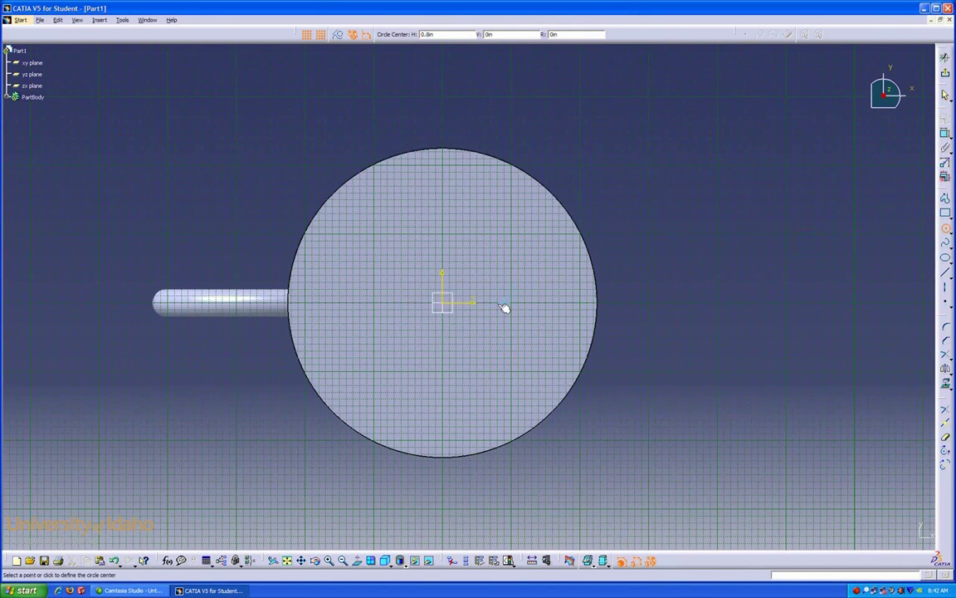
click(442, 303)
click(496, 207)
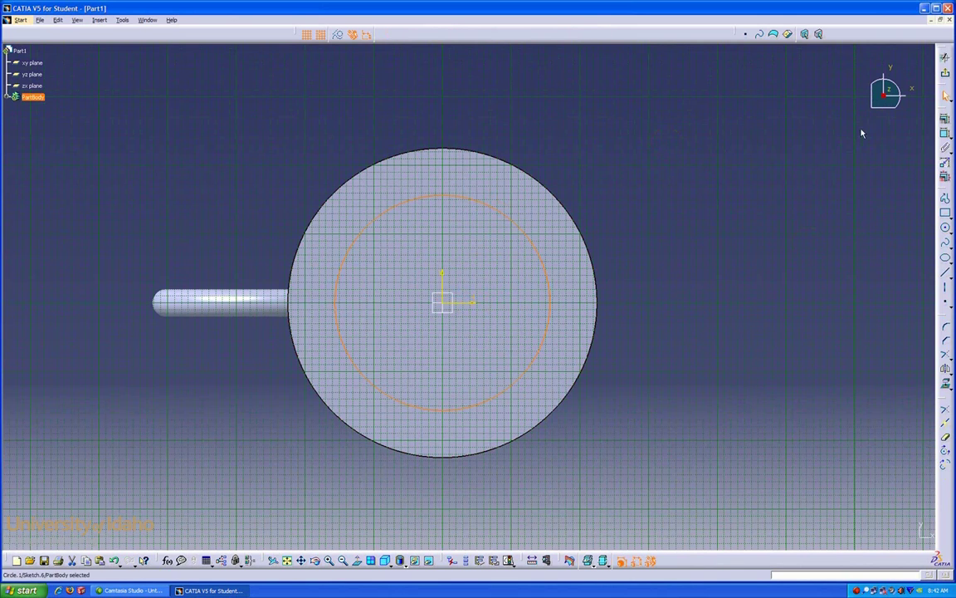
- Constrain the base circle's diameter to 2.75 in and exit the sketch
click(944, 133)
click(632, 155)
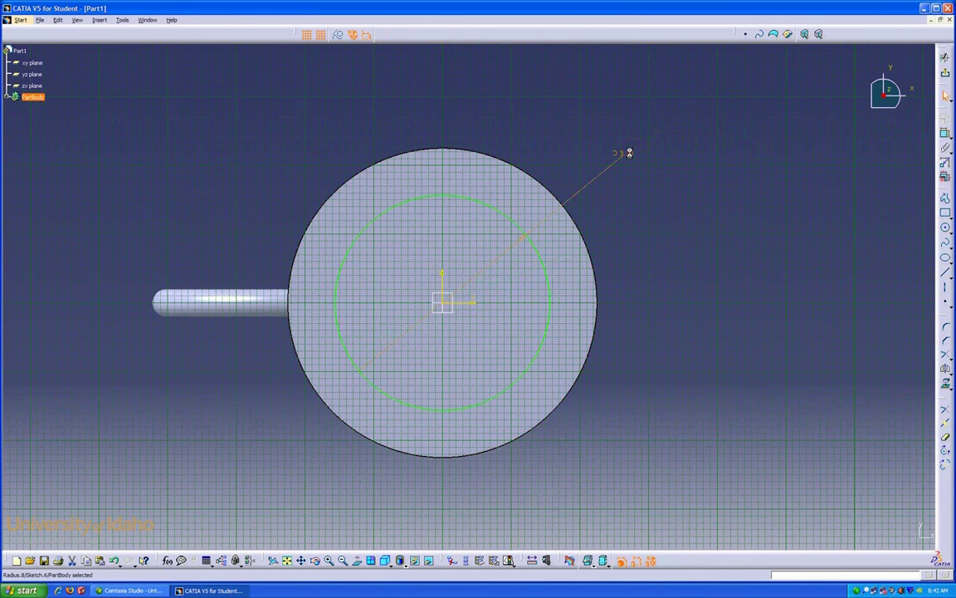
double_click(625, 153)
text(2.)
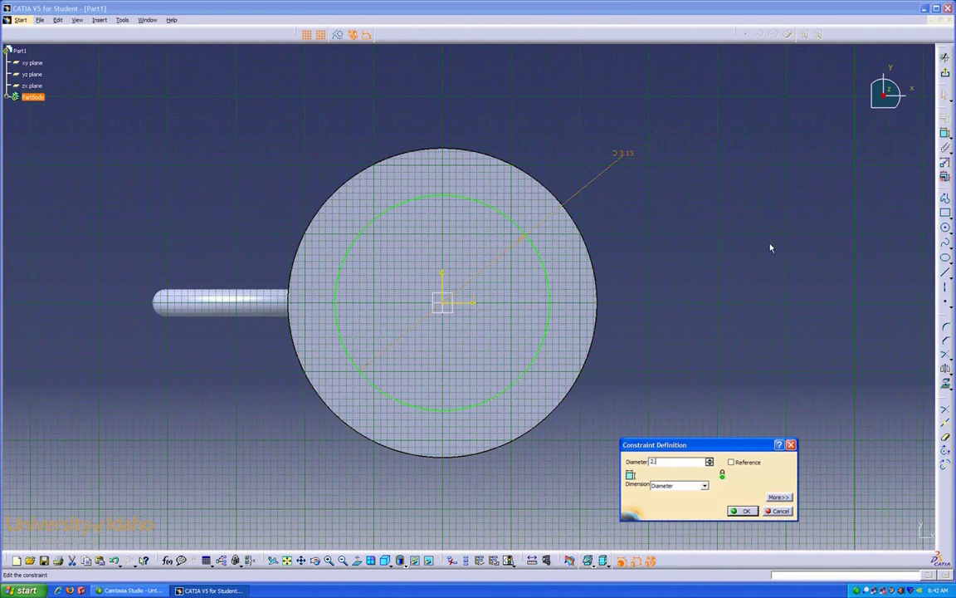
text(75)
key(Return)
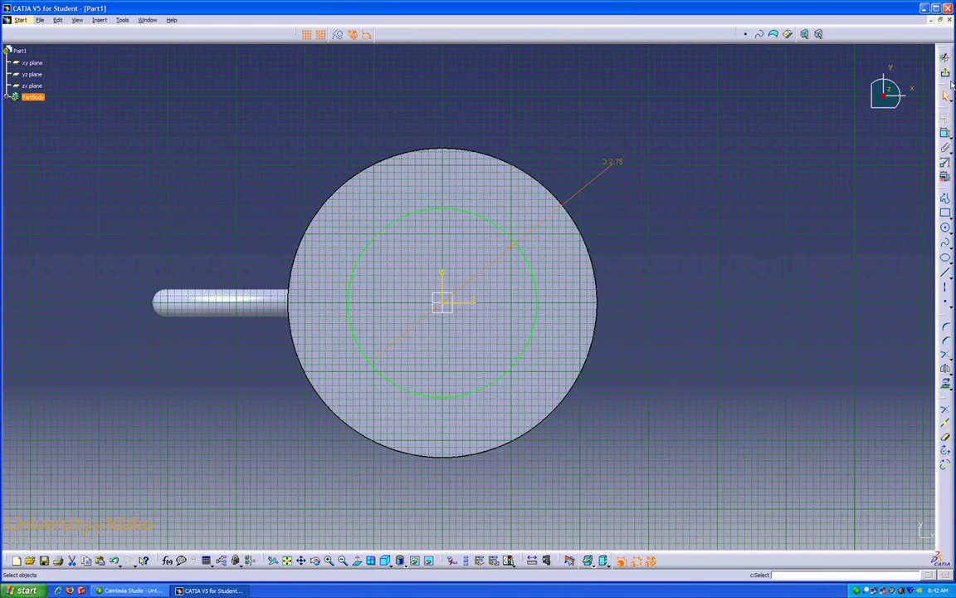
click(944, 57)
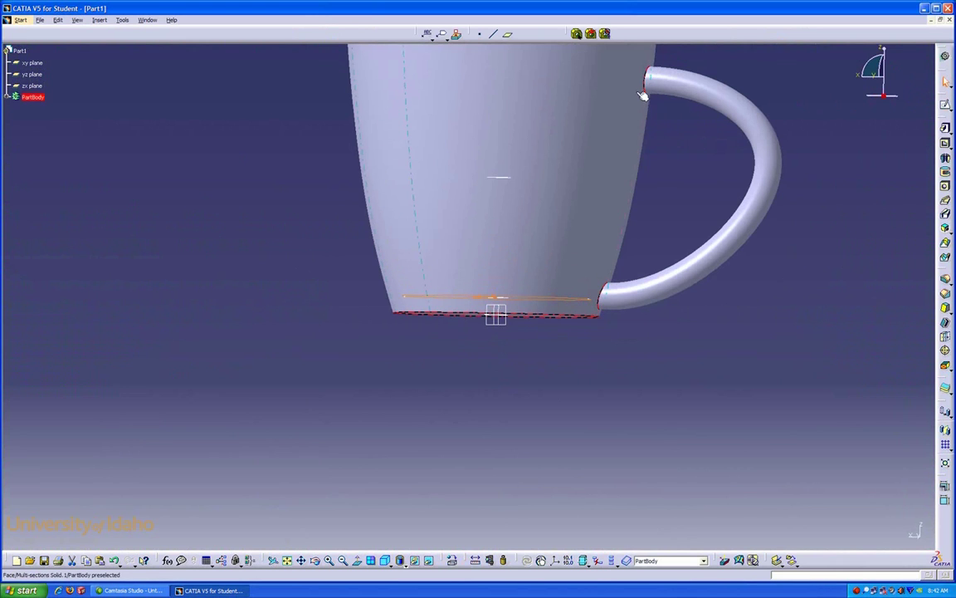
- Sketch a circle about 3.8 in in diameter, centred at the origin, on the plane at the mug's mid-height
click(512, 175)
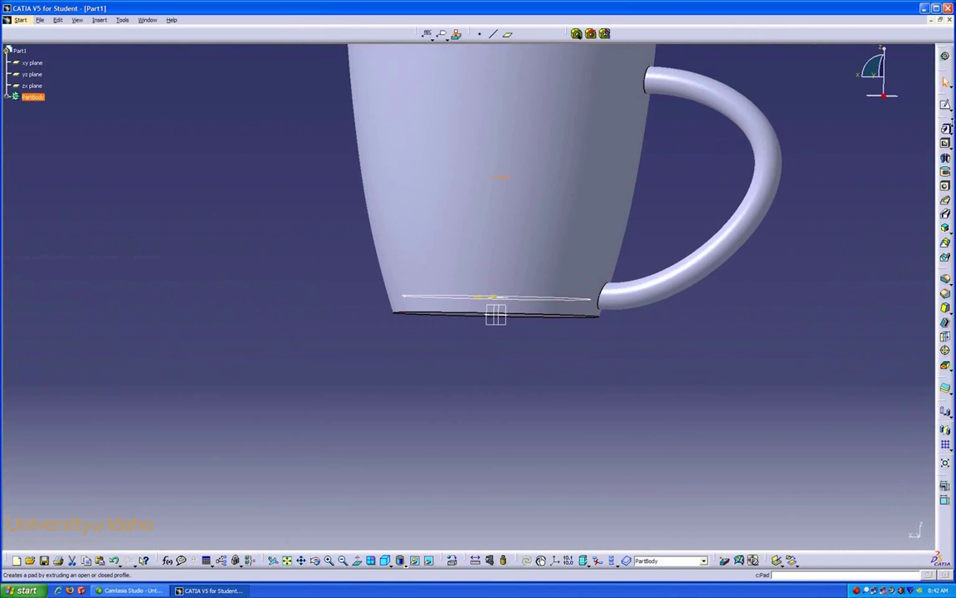
click(946, 109)
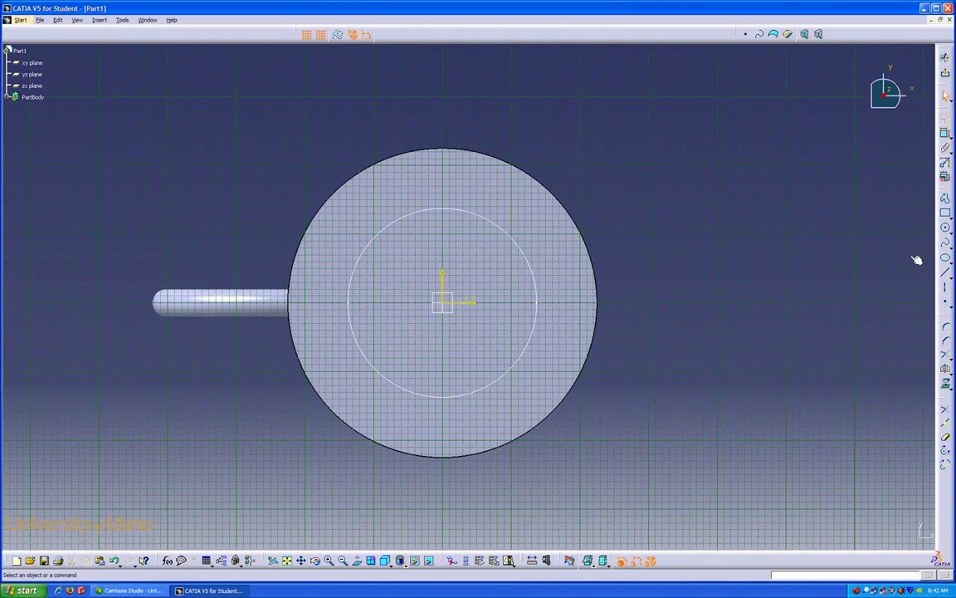
click(945, 232)
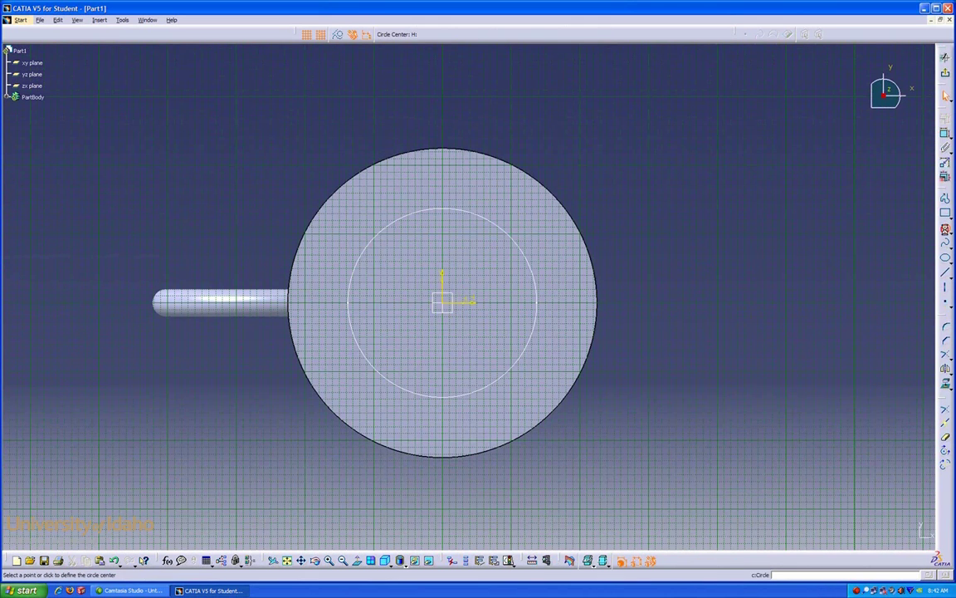
click(443, 303)
click(483, 179)
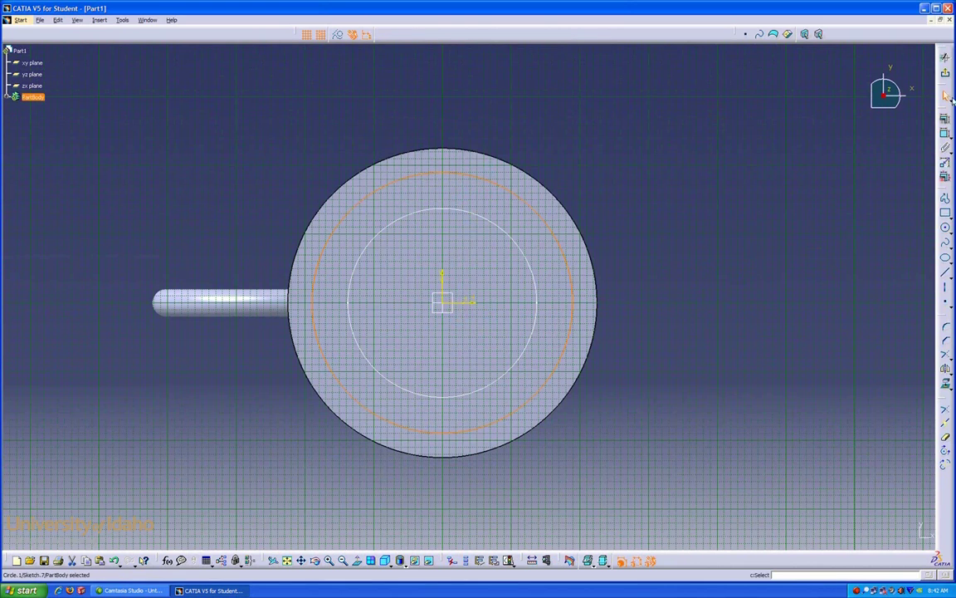
- Constrain the mid-height circle's diameter to 3.75 in and exit the sketch
click(946, 97)
click(651, 154)
double_click(660, 152)
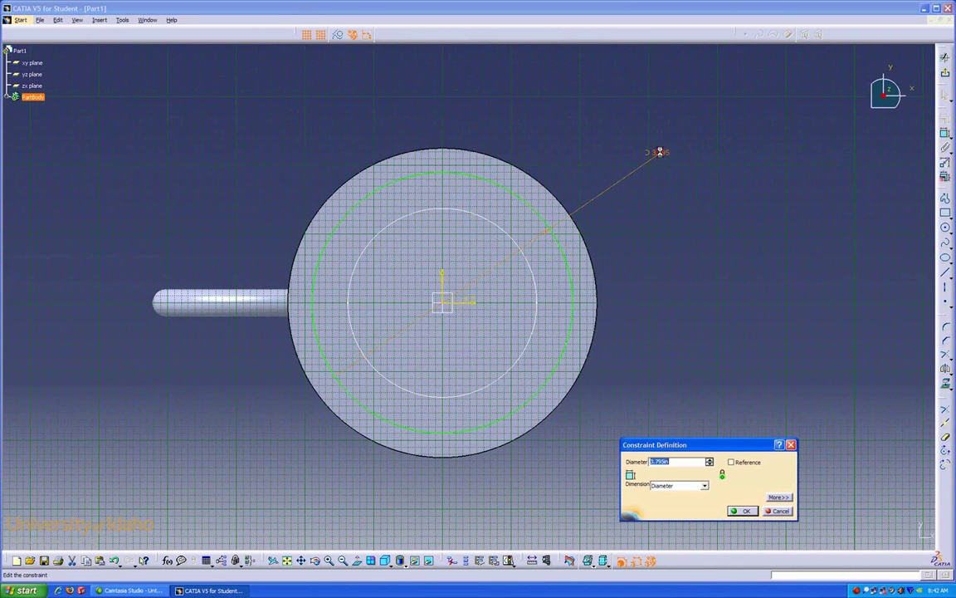
key(Return)
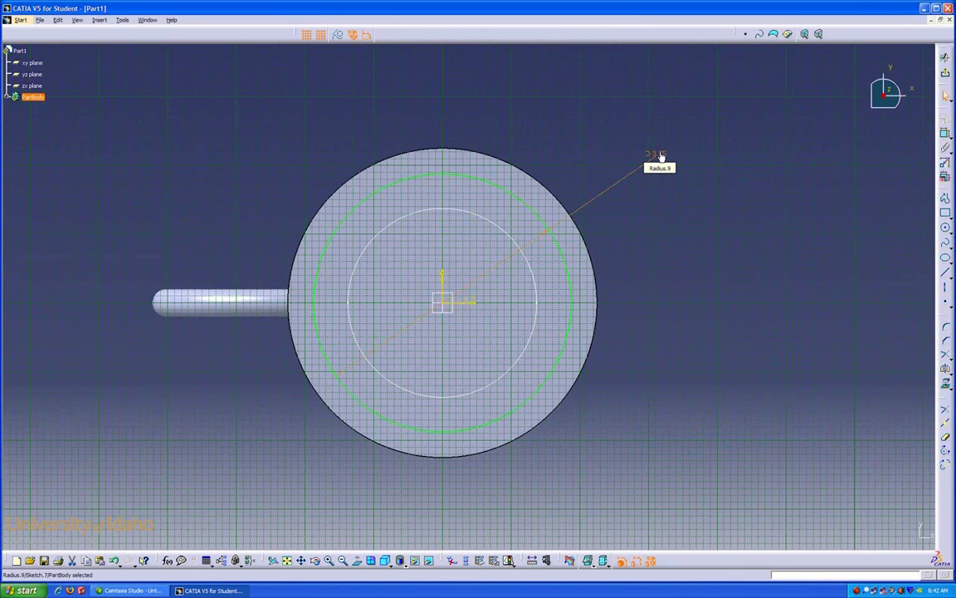
click(945, 57)
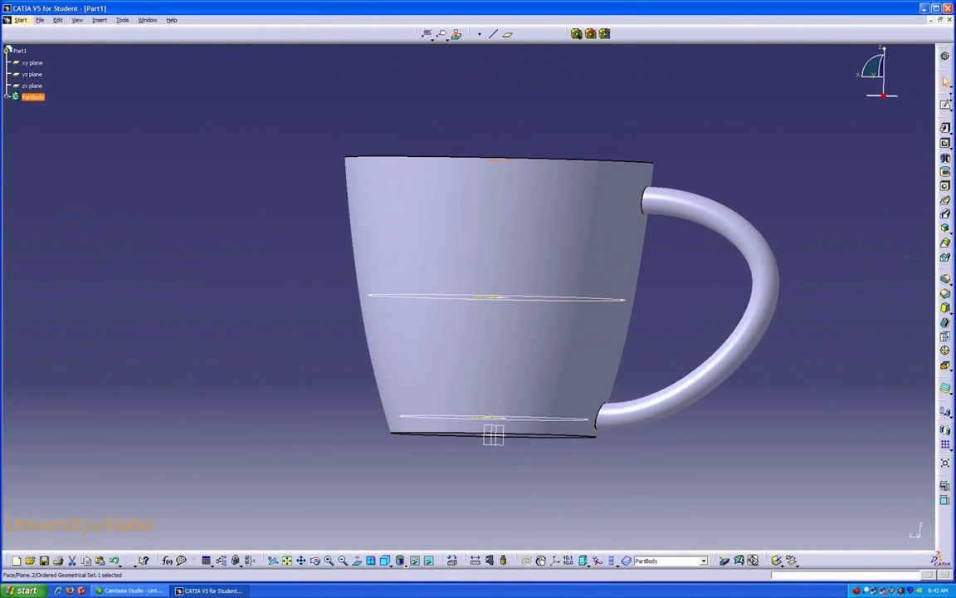
- Sketch a circle centred at the origin on the mug's top plane, constrain its diameter to 4.25 in, and exit the sketch
click(944, 104)
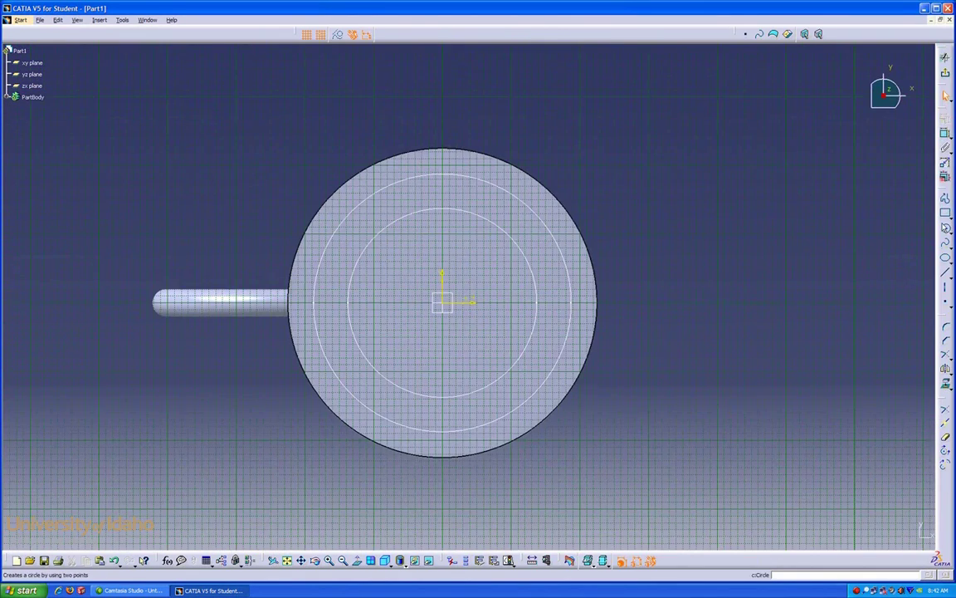
click(944, 226)
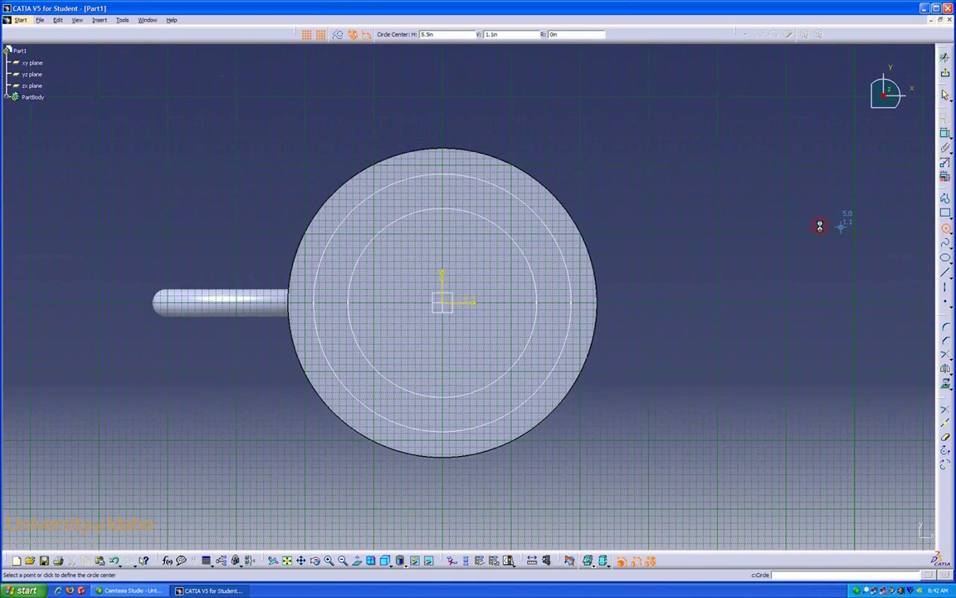
click(441, 302)
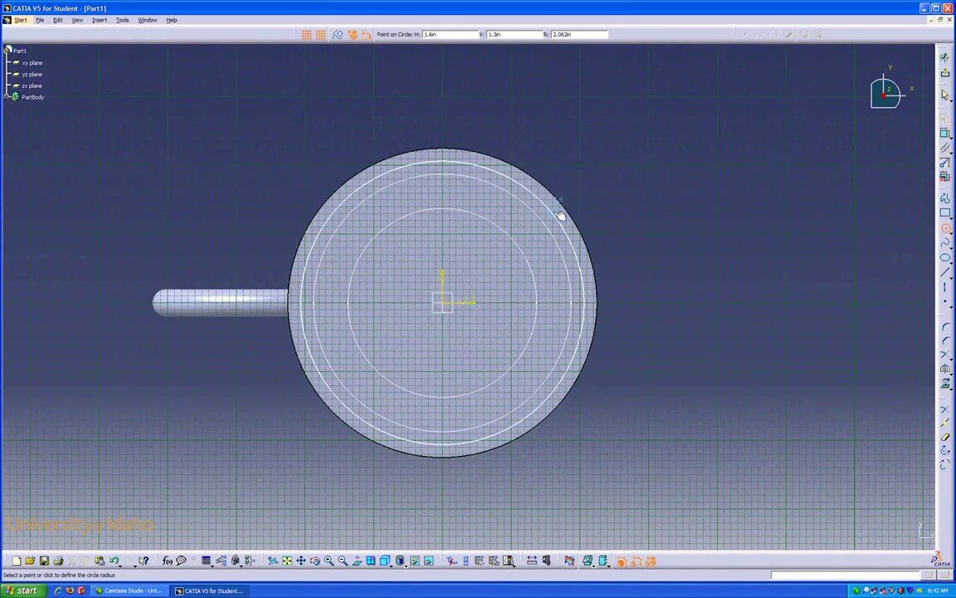
click(561, 216)
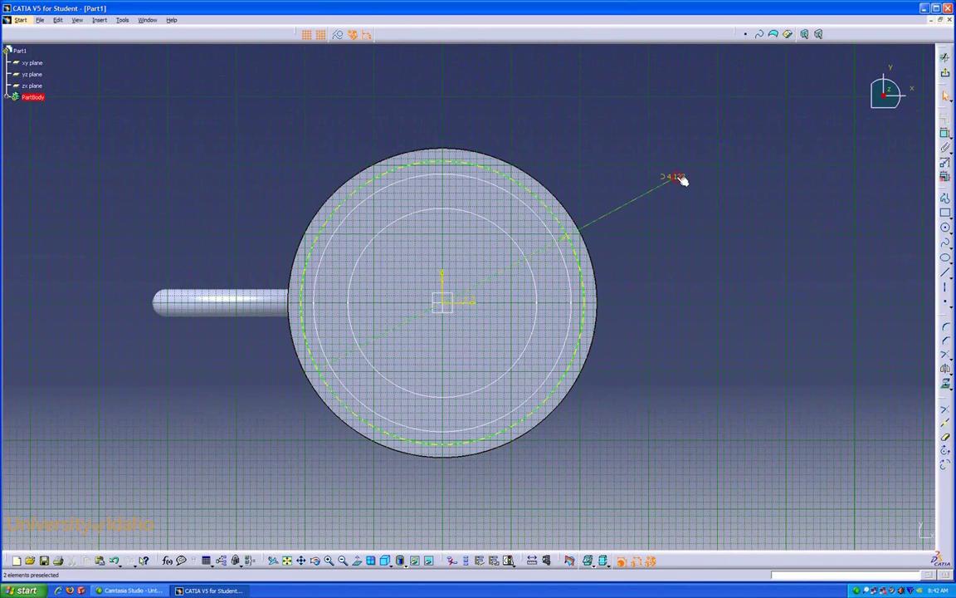
double_click(679, 180)
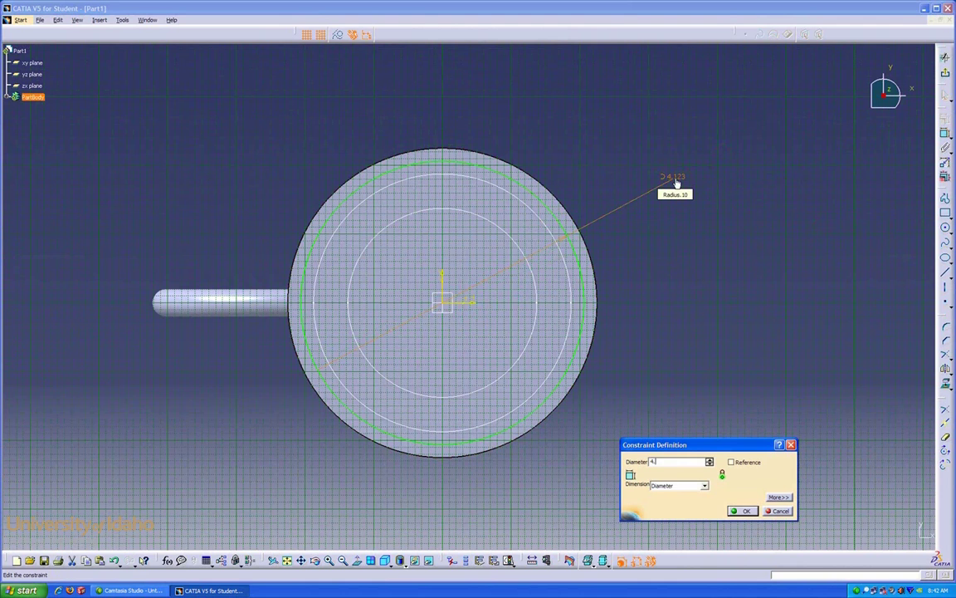
key(Return)
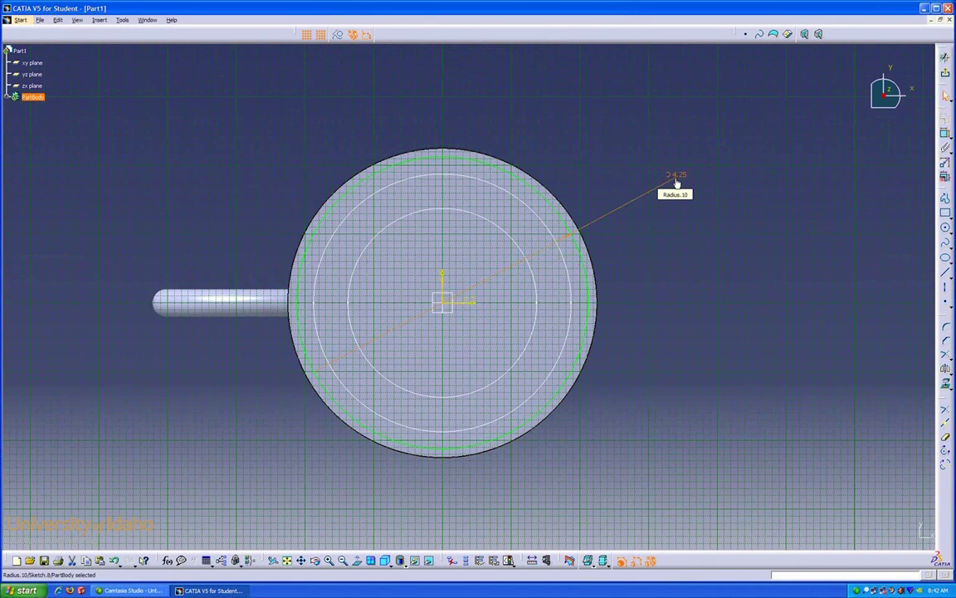
click(945, 73)
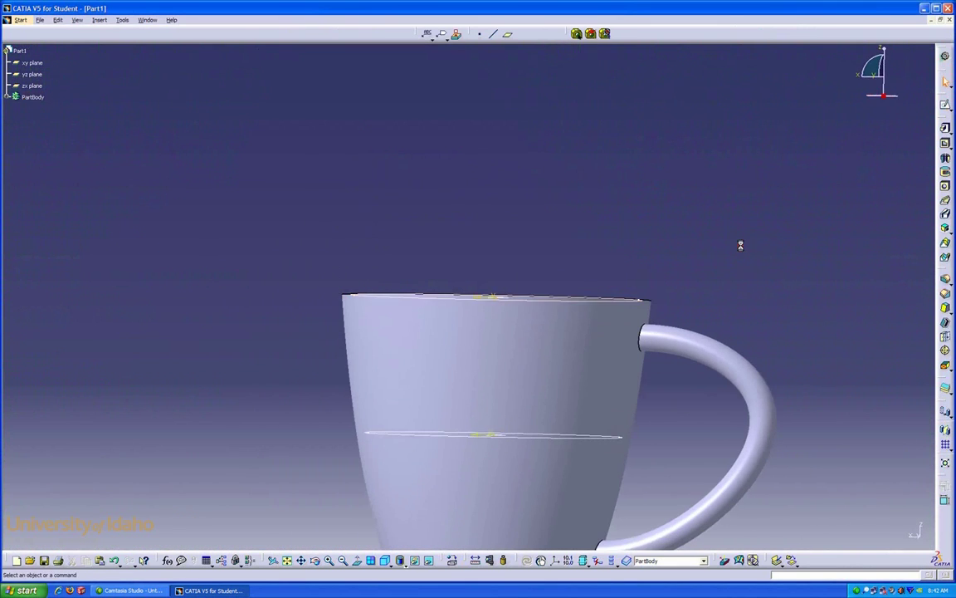
- Hollow out the mug with a Removed Multi-sections Solid through the three inner circles, ordered from base to rim
mouse_move(559, 154)
middle_down()
mouse_move(563, 111)
mouse_move(559, 150)
mouse_move(572, 153)
middle_up()
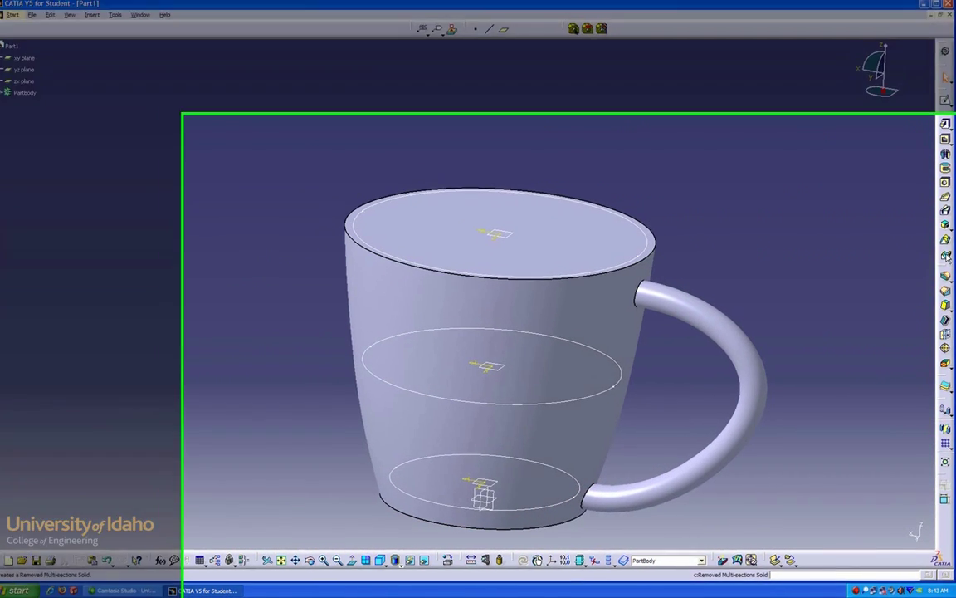
click(945, 260)
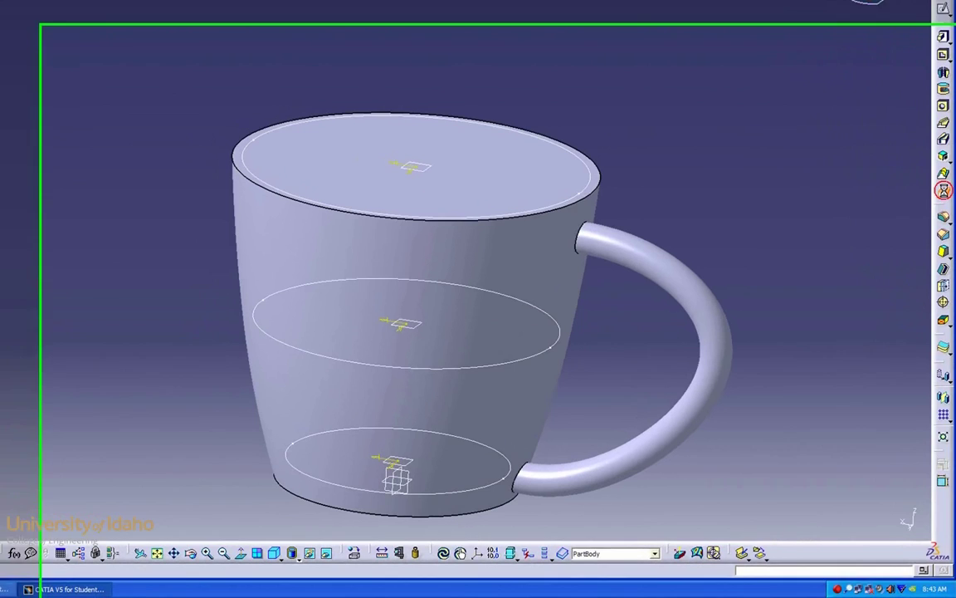
click(483, 480)
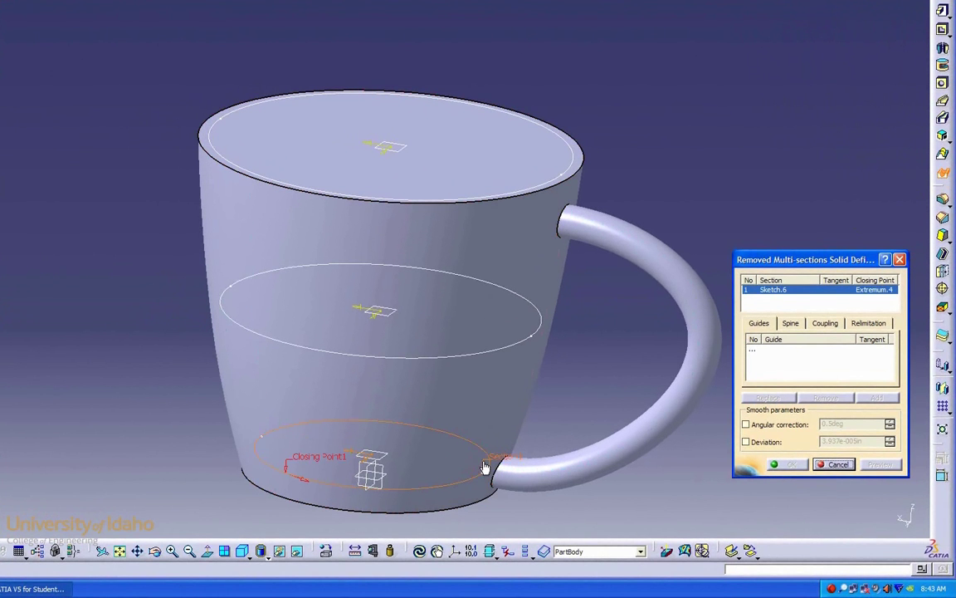
click(505, 350)
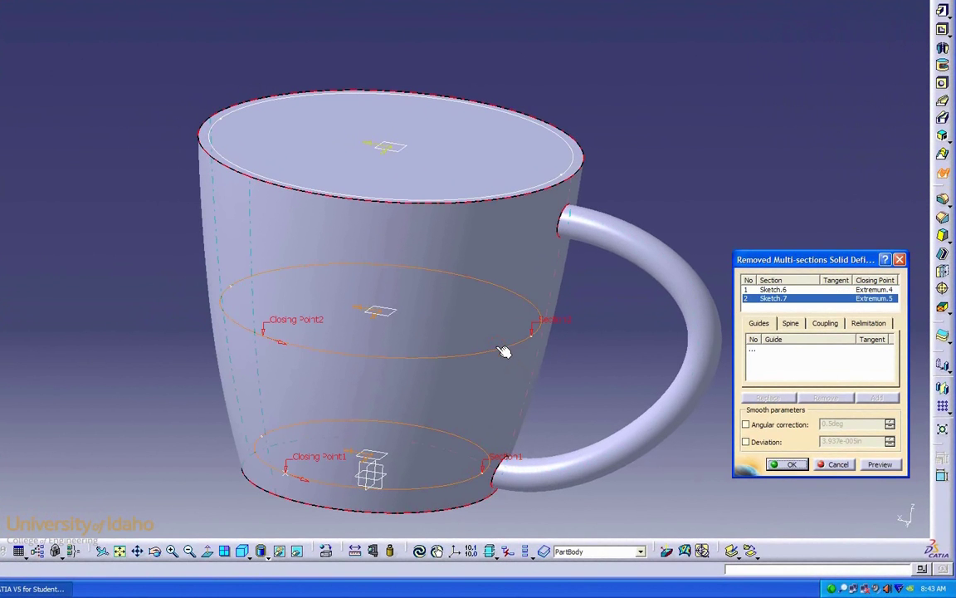
click(526, 187)
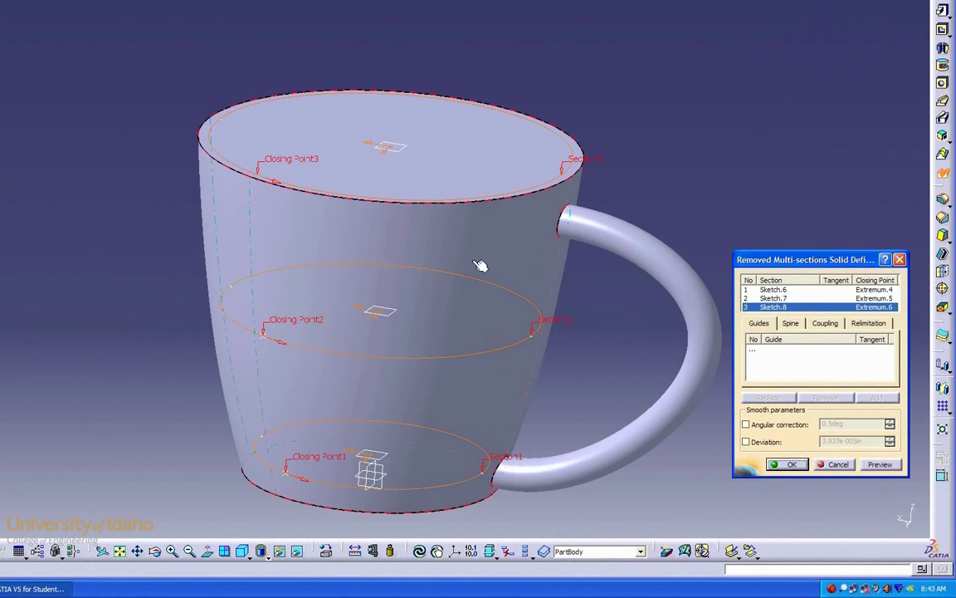
click(793, 465)
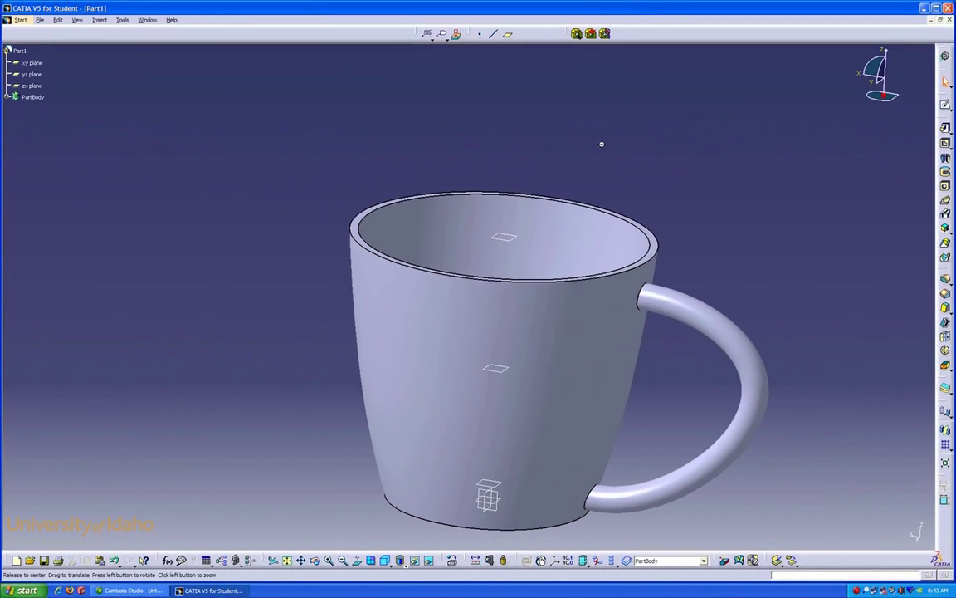
- Fillet the inner edge of the mug's rim with a .005 in radius
middle_drag(601, 144, 633, 193)
click(572, 189)
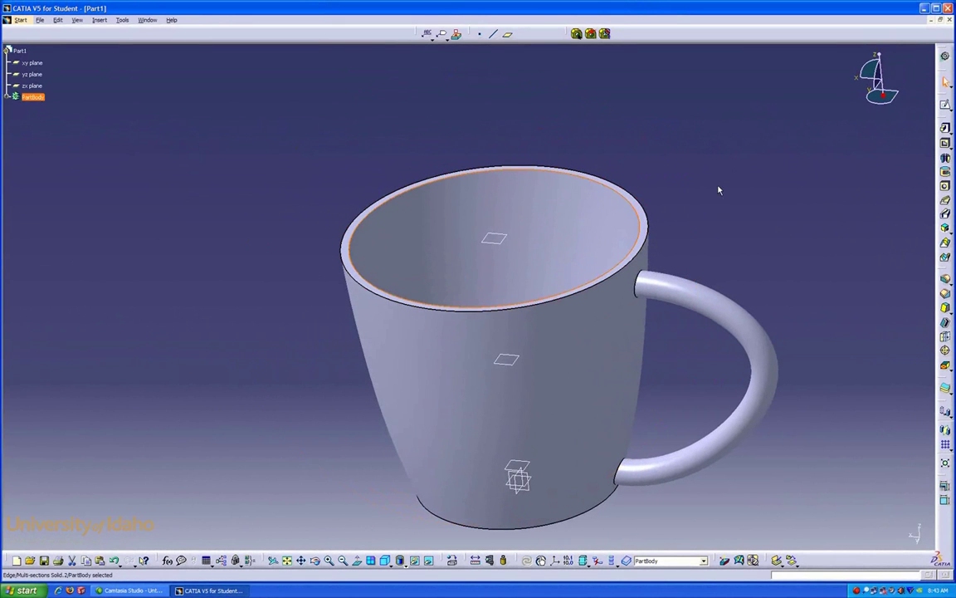
click(945, 280)
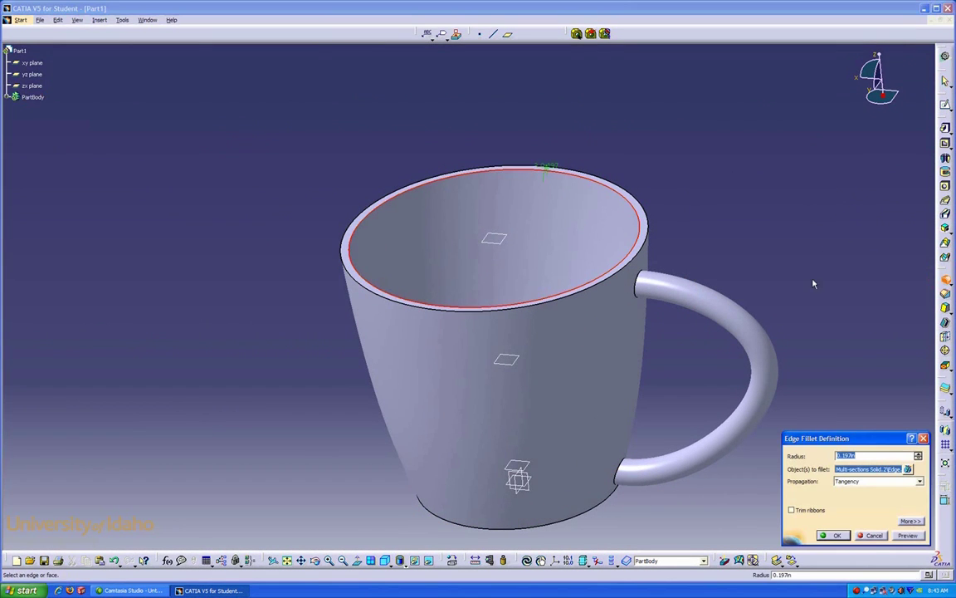
text(.005)
key(Return)
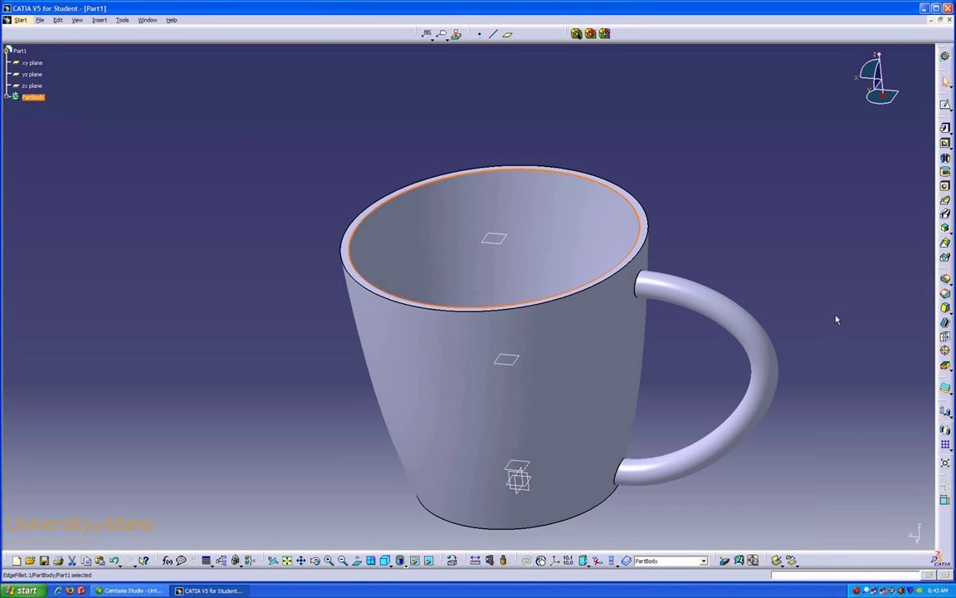
- Fillet the outer edge of the mug's rim with a 0.005 in radius
click(650, 213)
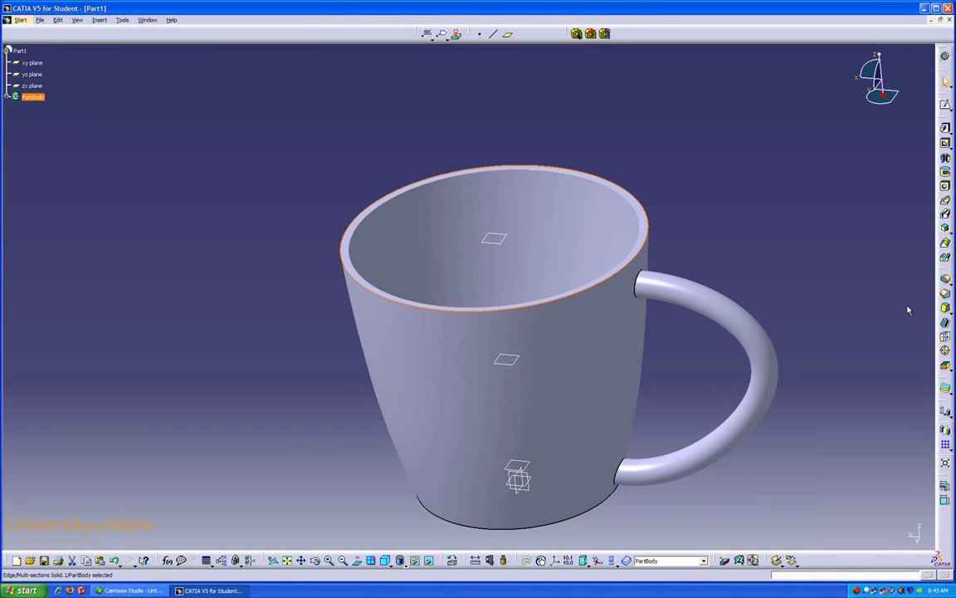
click(946, 282)
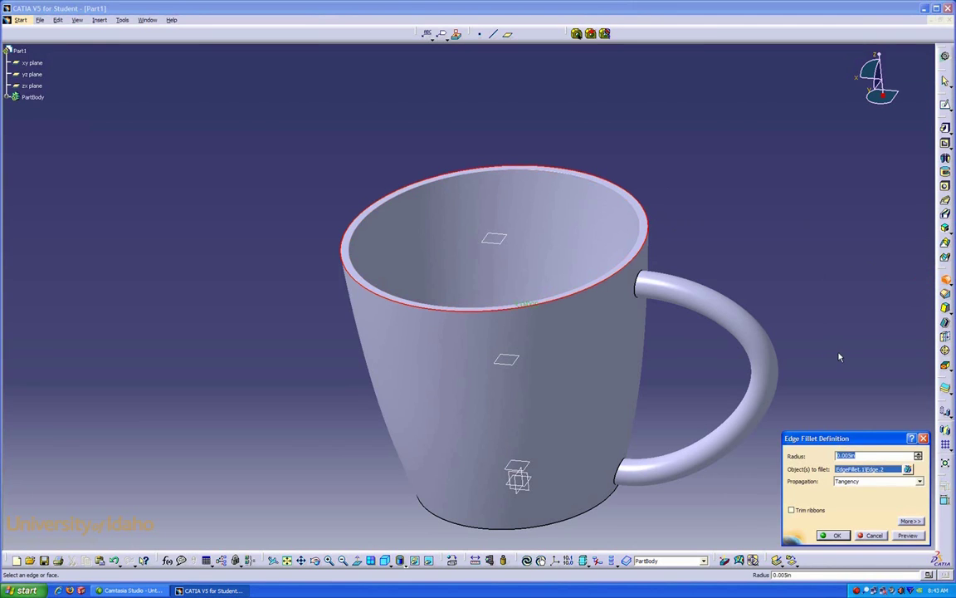
key(Return)
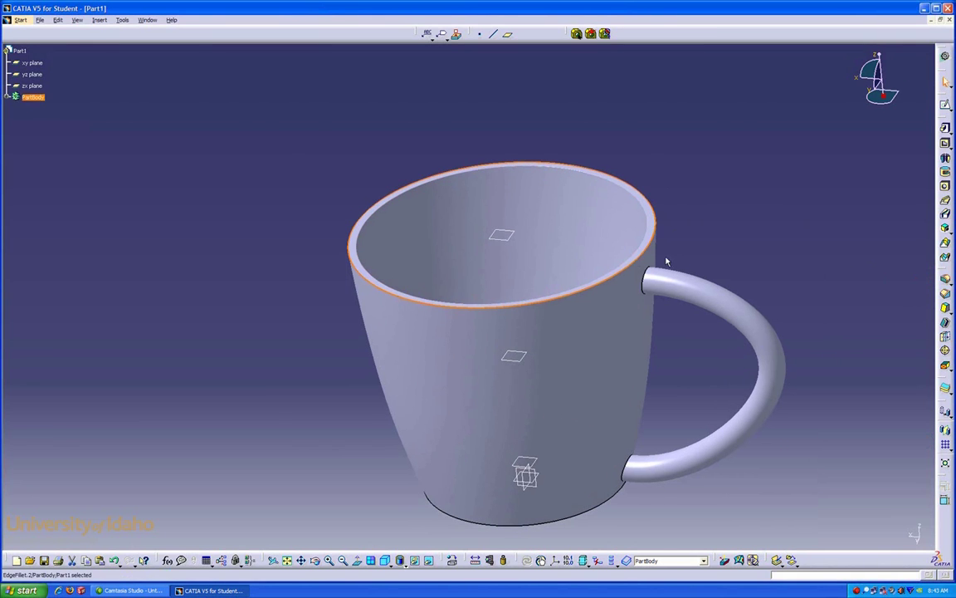
middle_drag(431, 295, 394, 231)
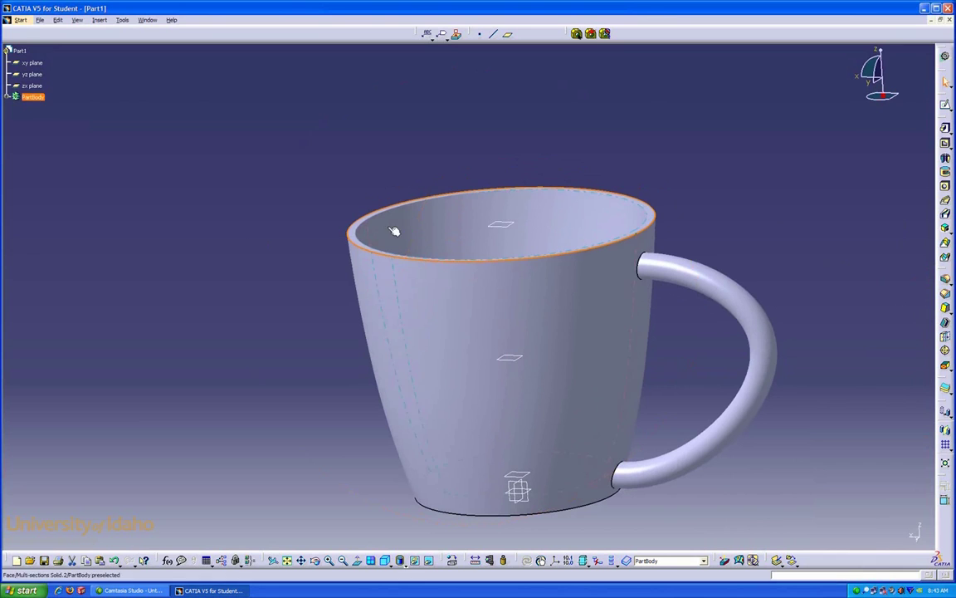
click(303, 217)
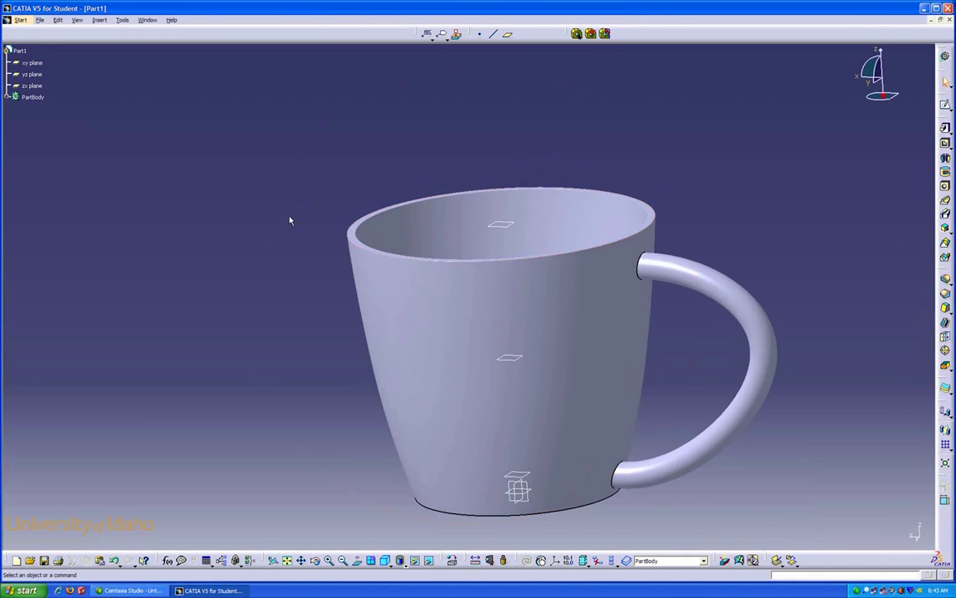